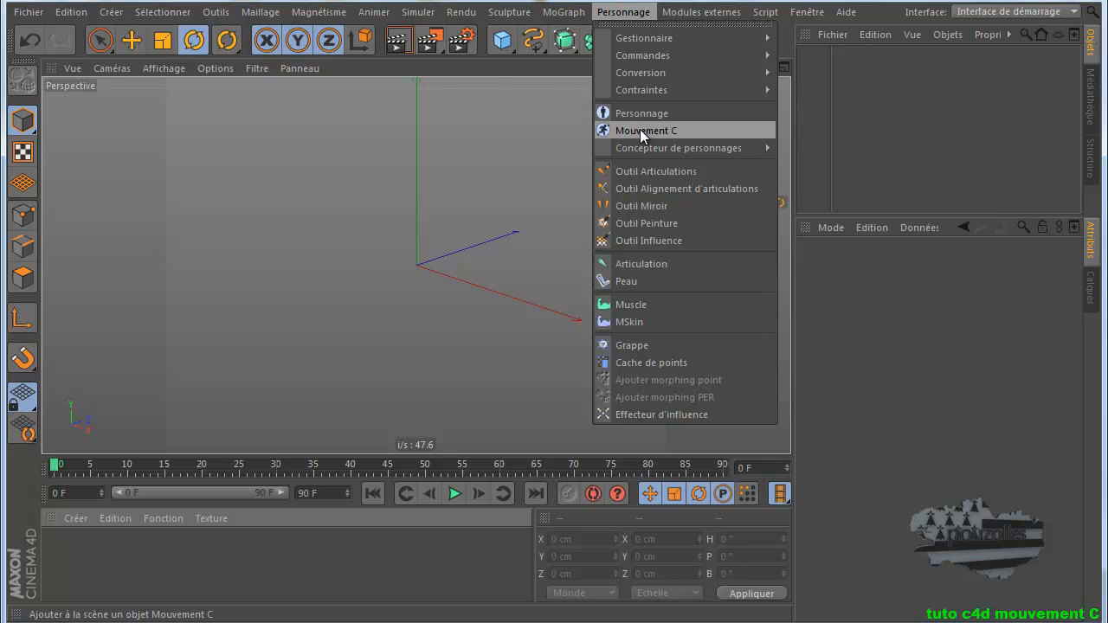
Step: Add an enabled Mouvement C object and a Pantin figure to the scene
click(651, 130)
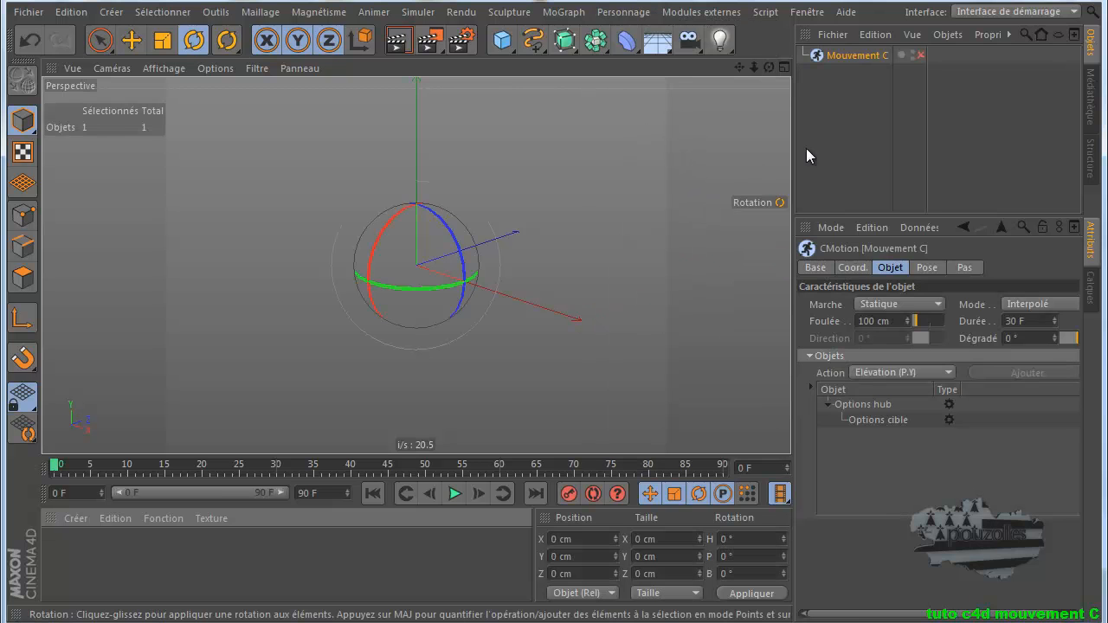
click(922, 54)
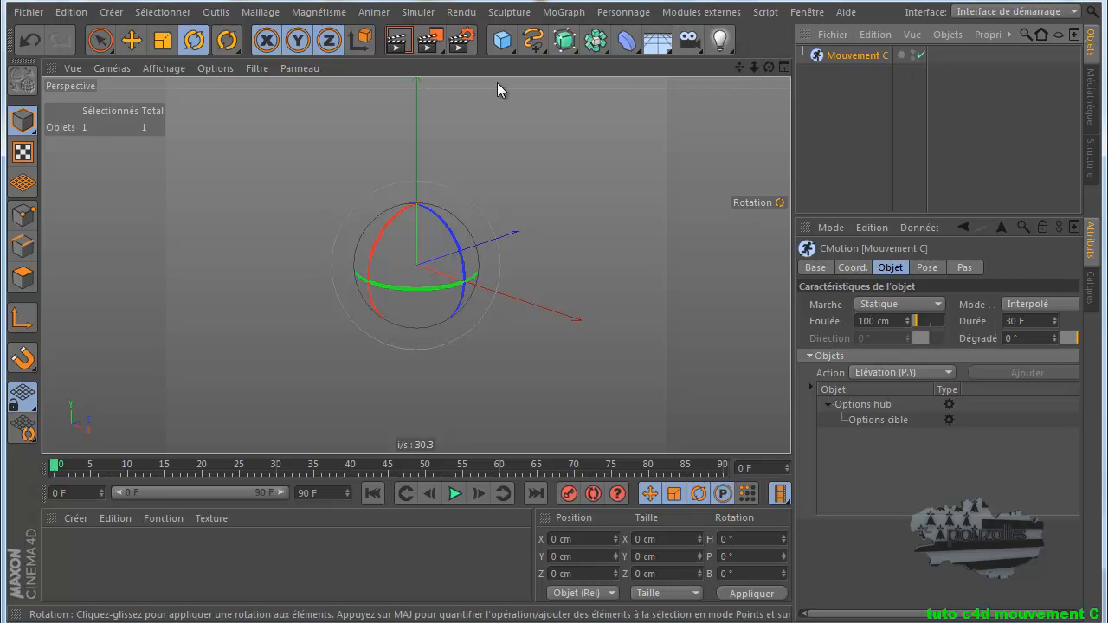
click(502, 39)
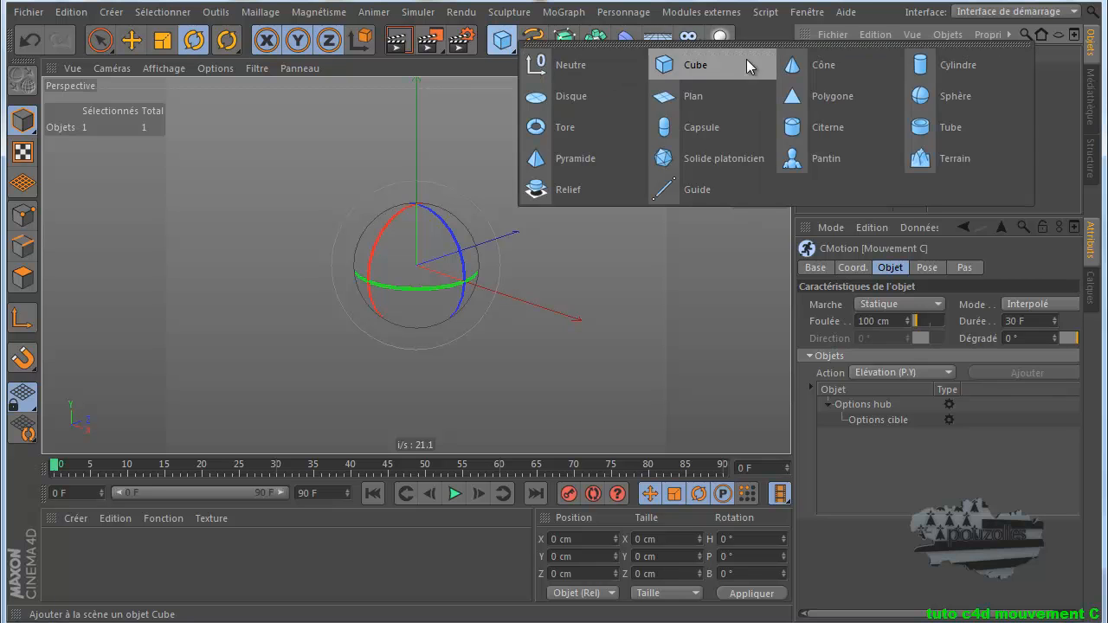
click(828, 157)
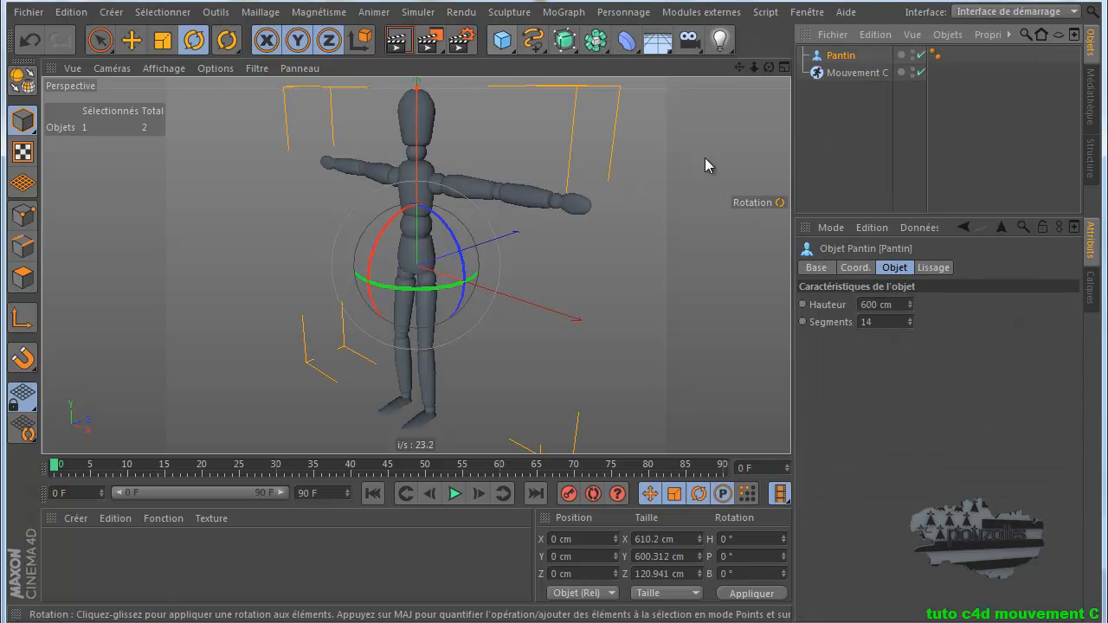
Step: Convert the Pantin figure into an editable polygon hierarchy and delete the original parametric figure
right_click(838, 57)
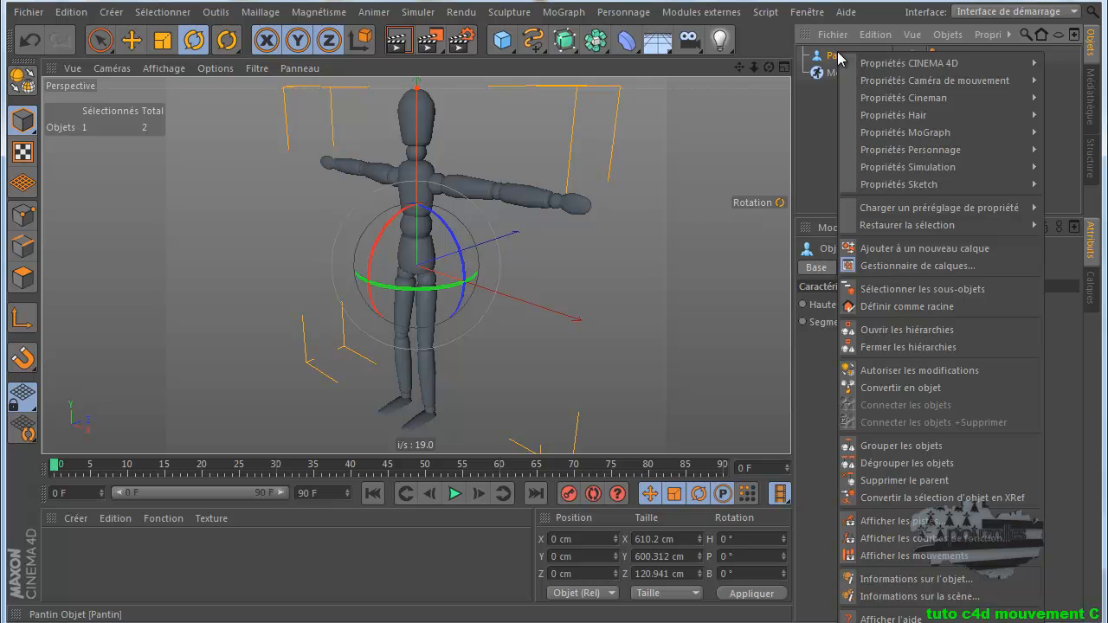
click(908, 388)
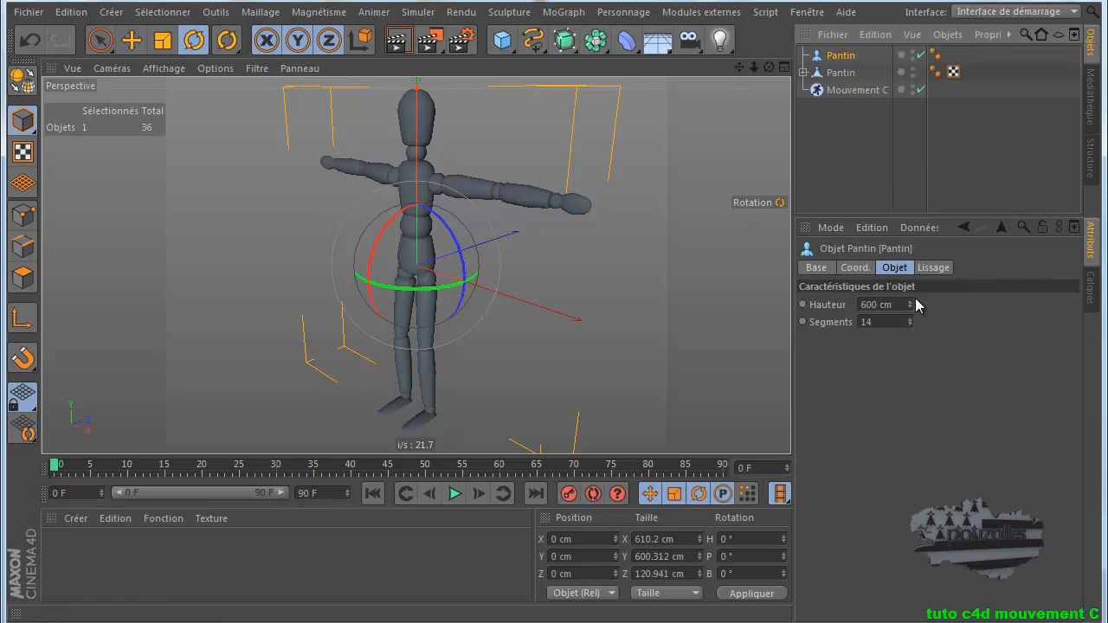
key(Delete)
click(836, 57)
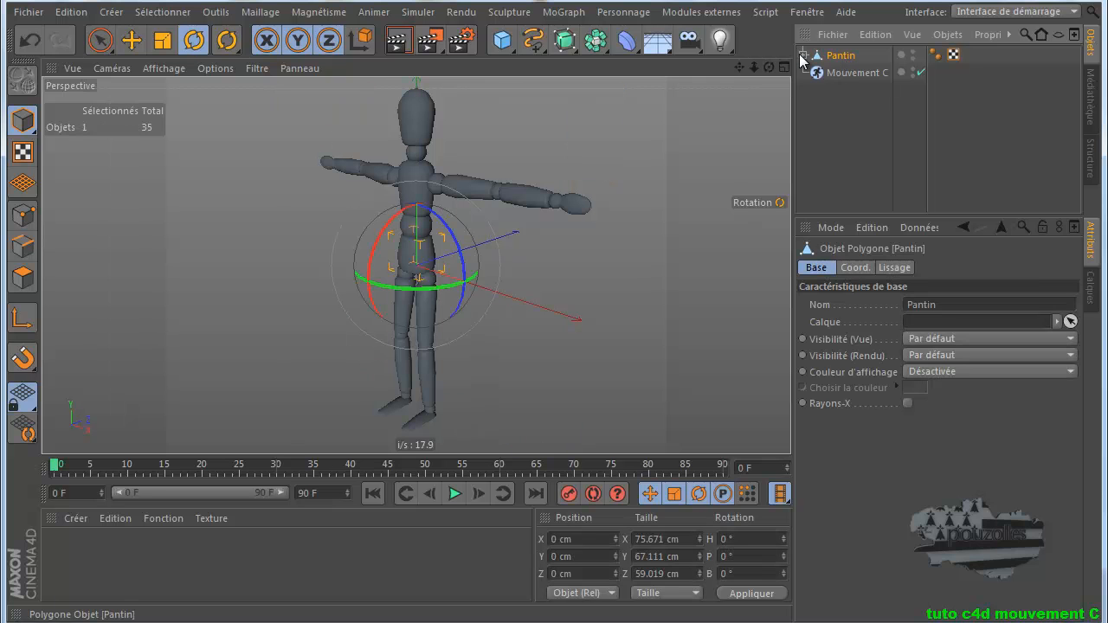
Step: Expand the Pantin hierarchy and examine the leg parts, from Gauche .Cuisse to Gauche .Pied and the matching Droite .Cuisse branch
click(802, 55)
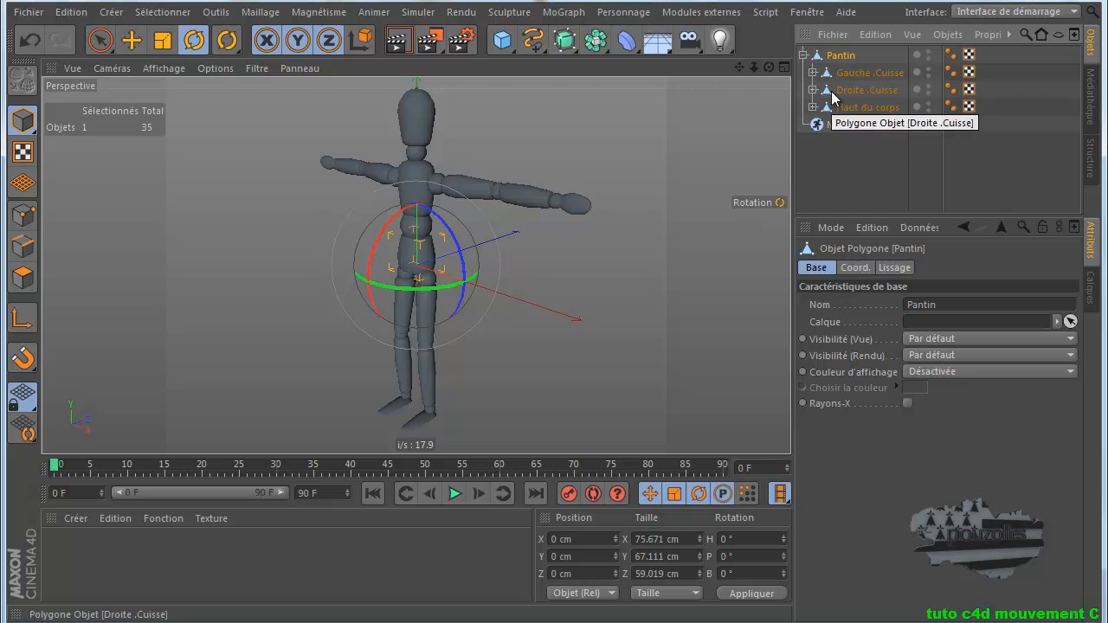
click(845, 73)
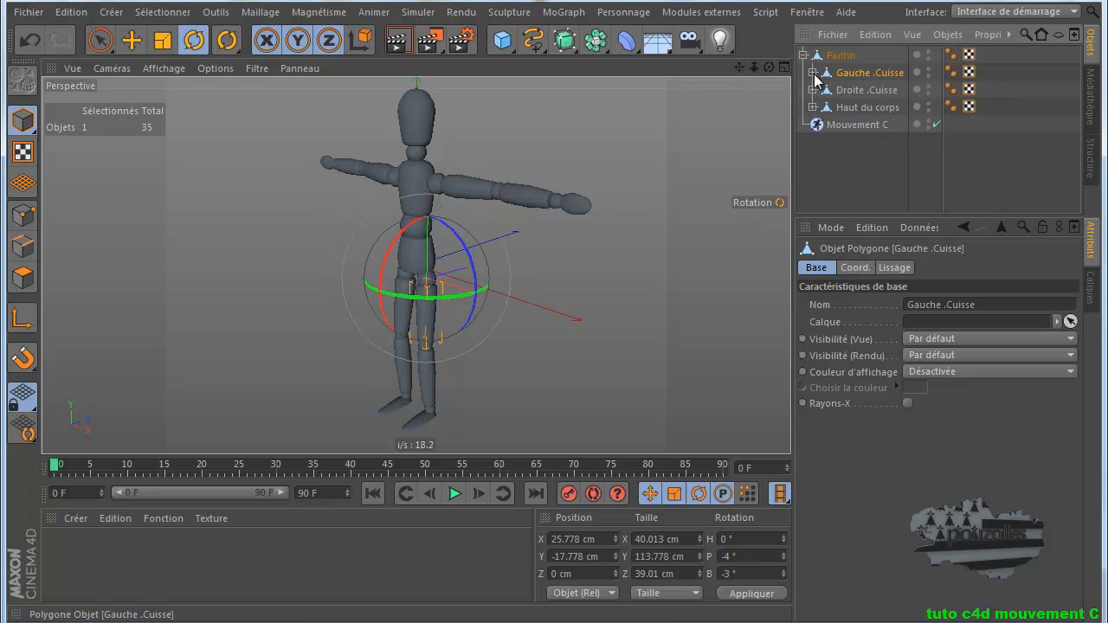
click(813, 73)
click(870, 90)
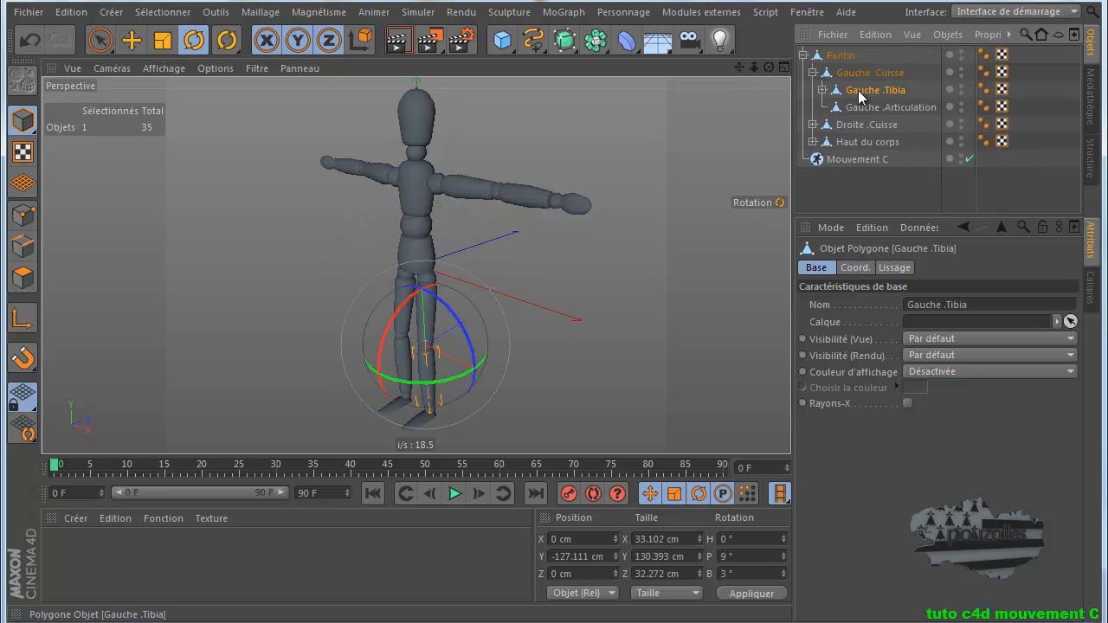
click(822, 90)
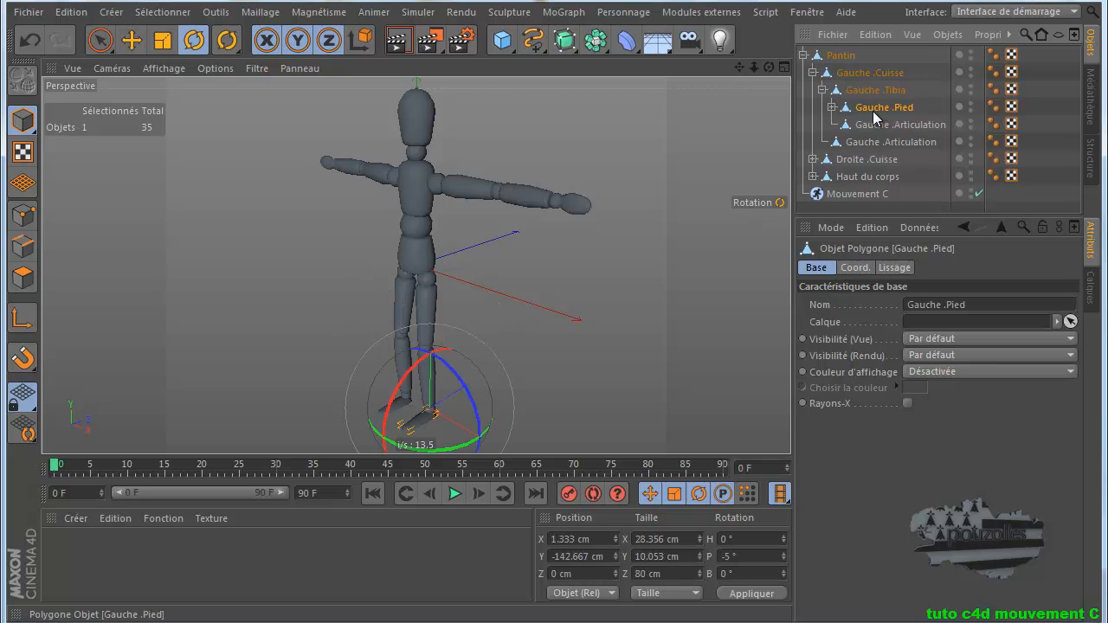
click(813, 72)
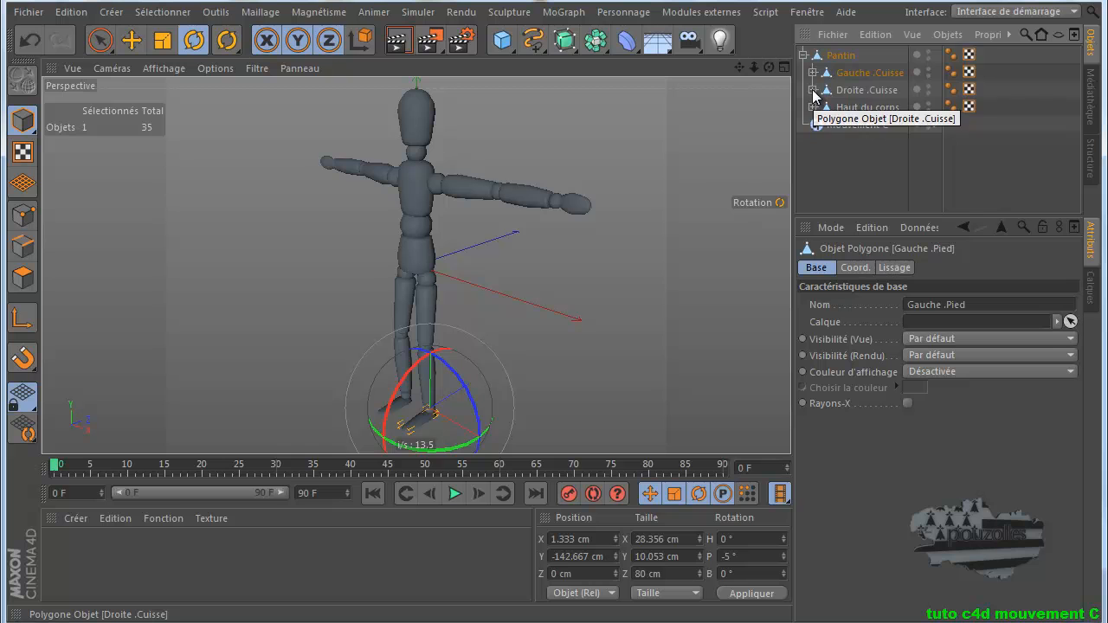
click(813, 89)
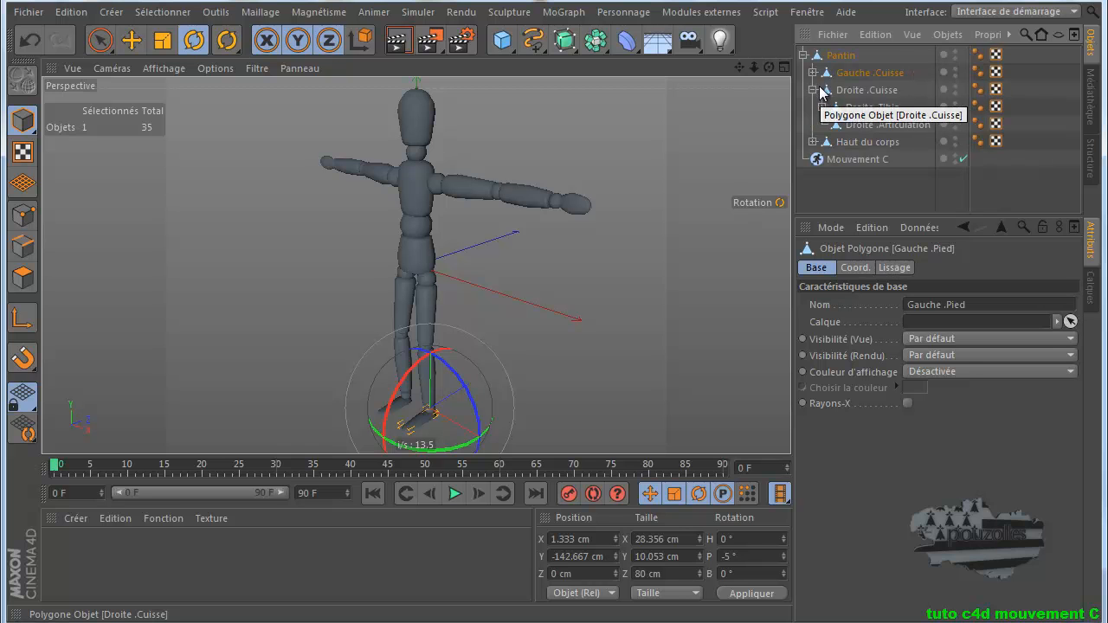
click(814, 90)
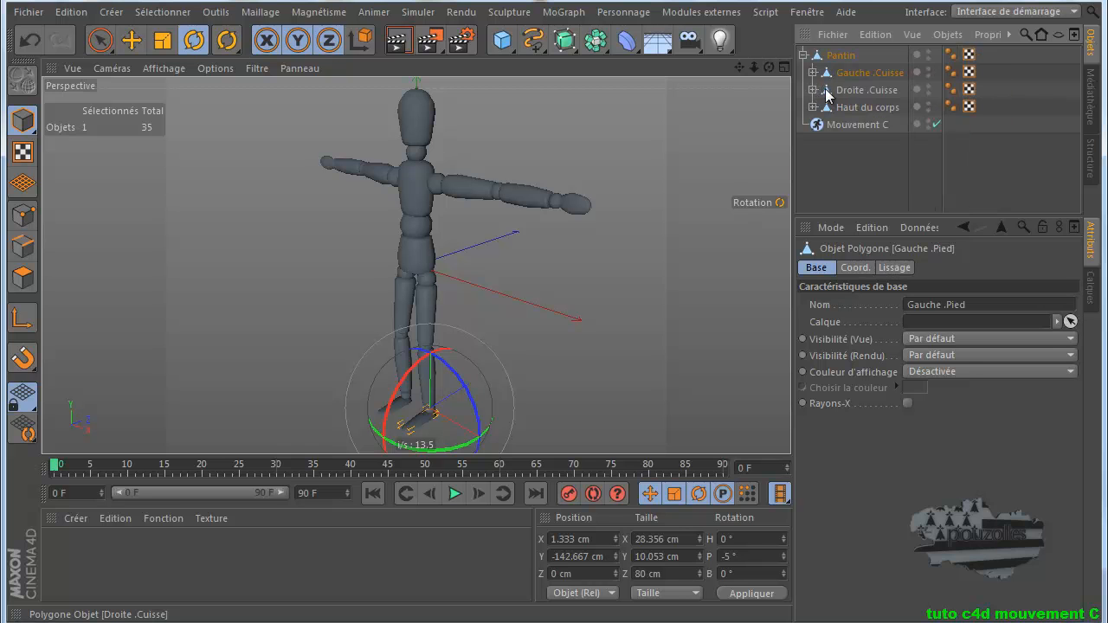
Step: Examine the parts under Haut du corps, including both arms and the .Articulation, and collapse that branch
click(812, 107)
click(864, 108)
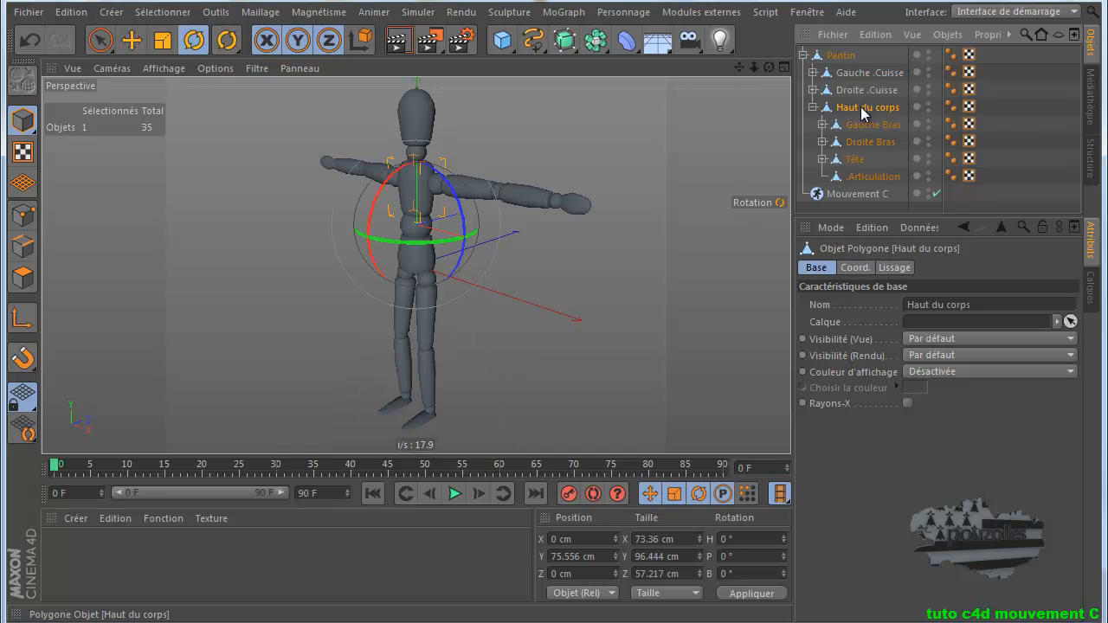
click(868, 124)
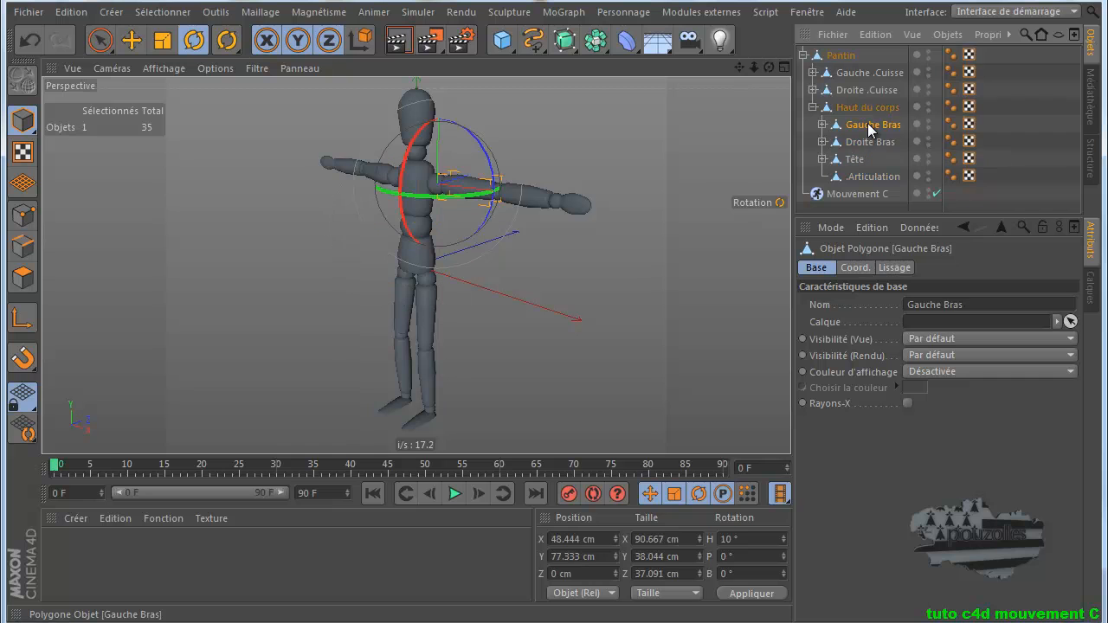
click(864, 141)
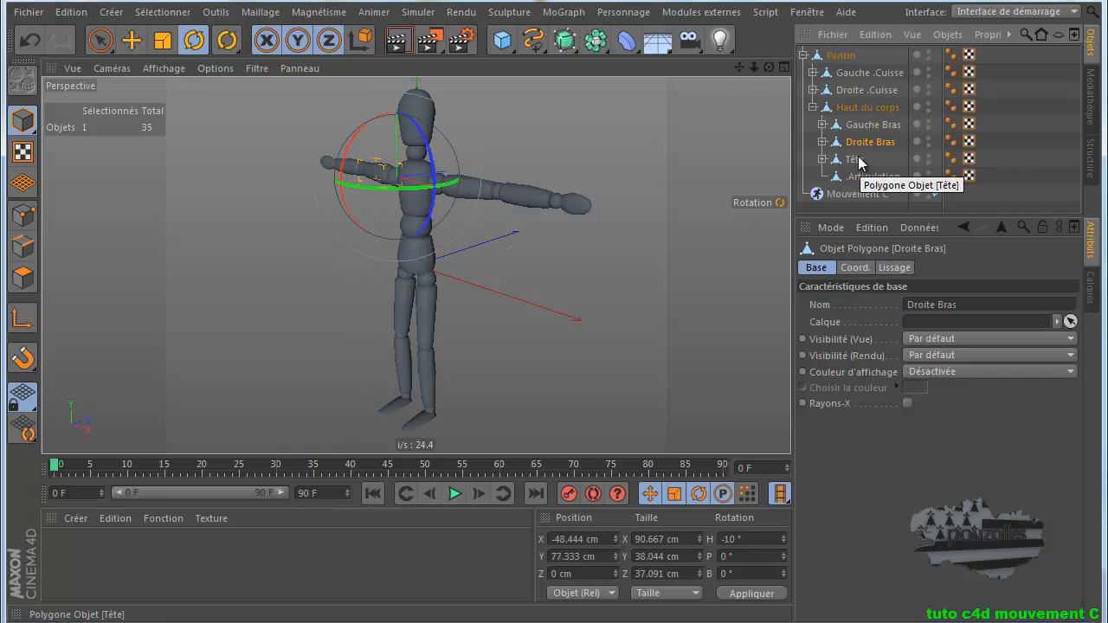
click(859, 176)
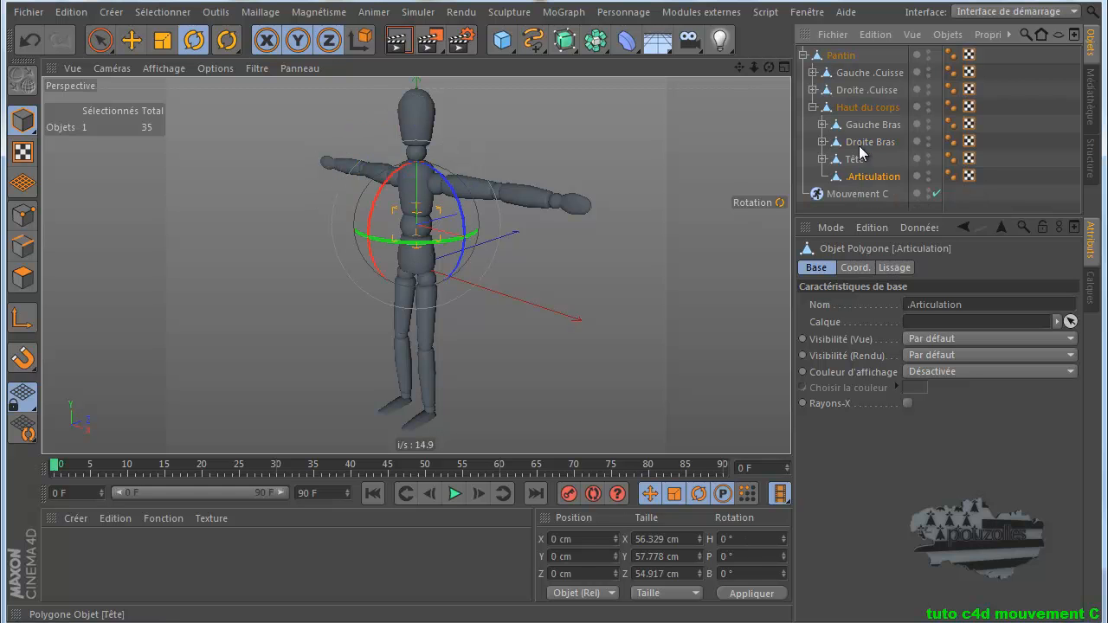
click(860, 108)
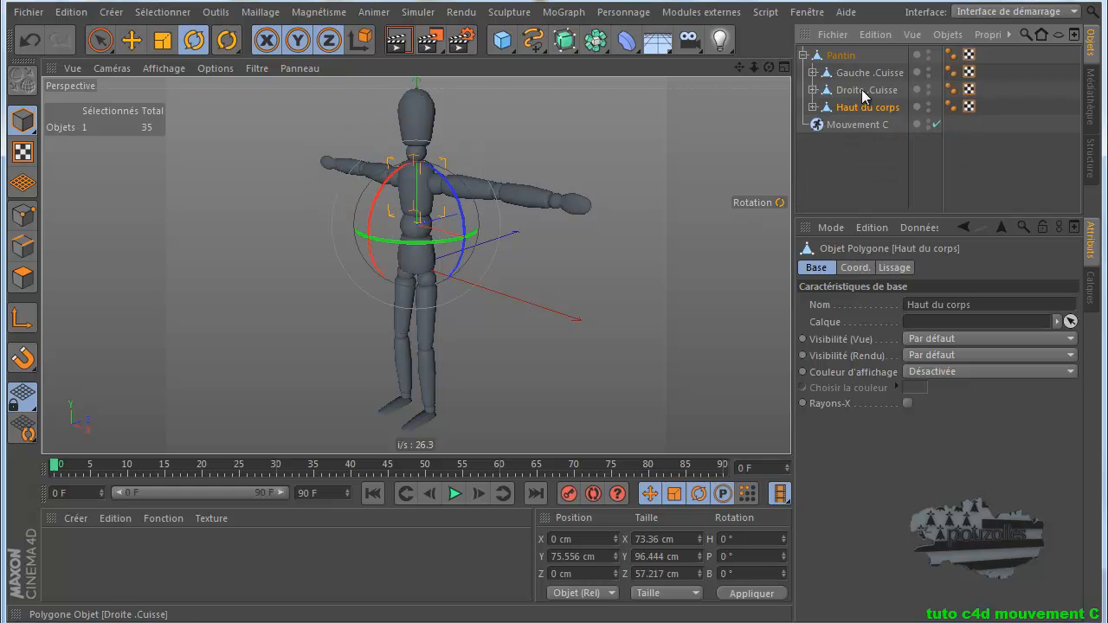
Step: Add the figure's Haut du corps to the object list of Mouvement C
click(857, 124)
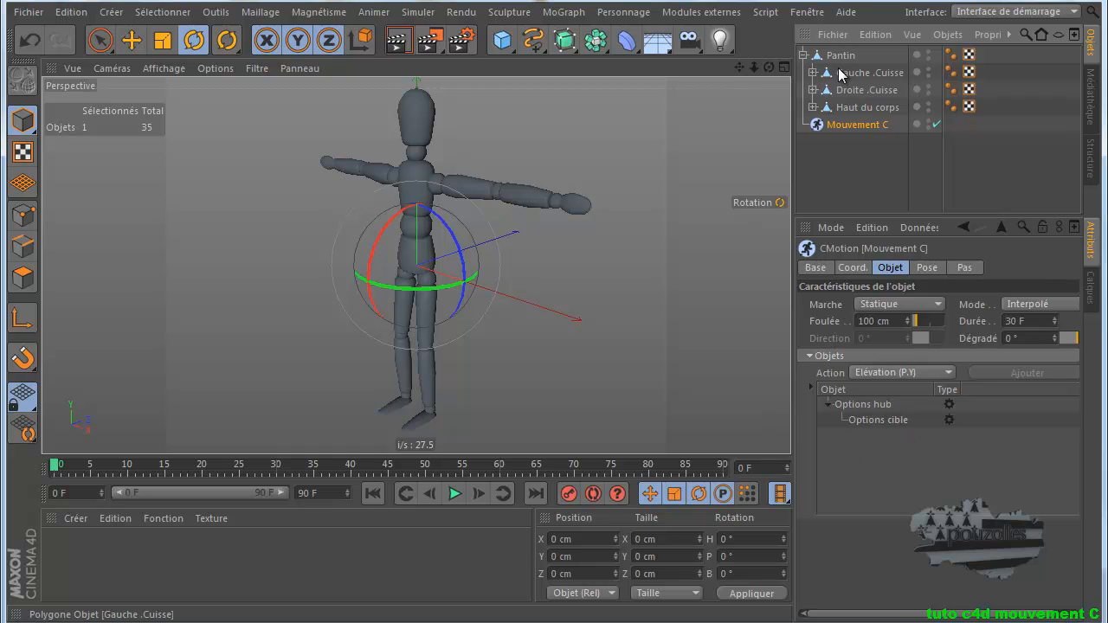
drag(853, 111, 901, 402)
drag(883, 467, 893, 467)
Step: Start the animation playback and add a Torsion (R.Y) action to Haut du corps in Mouvement C
click(874, 440)
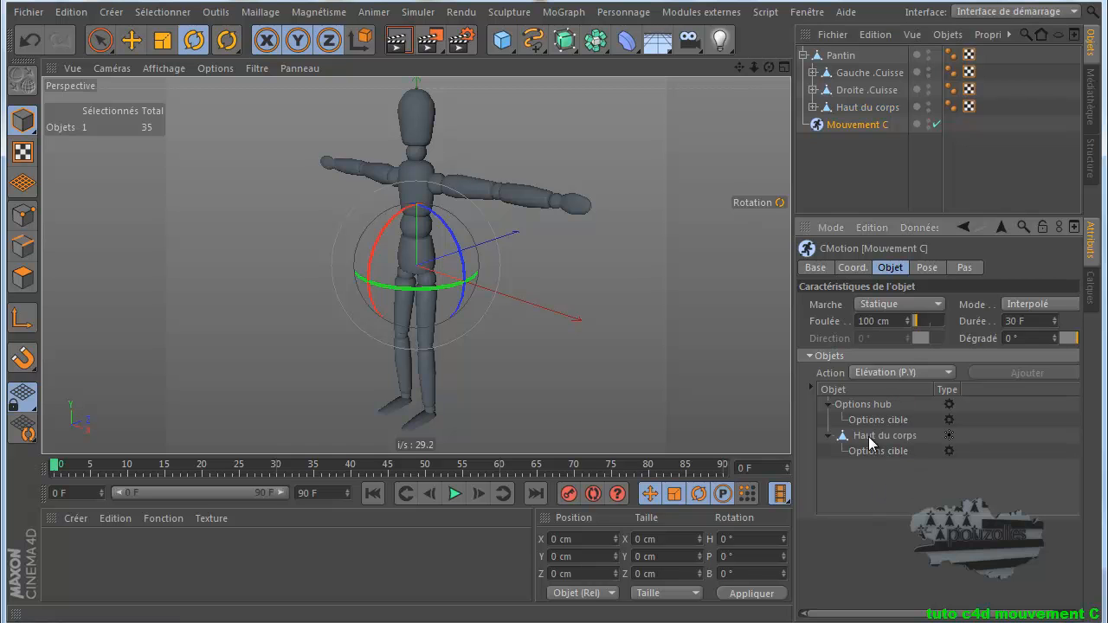
click(454, 493)
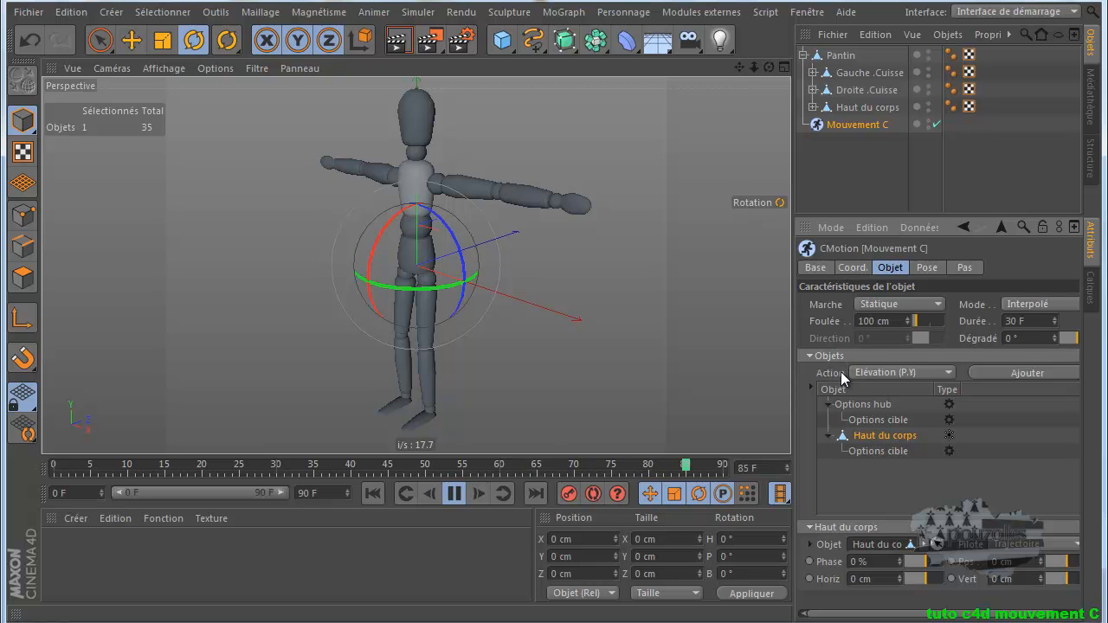
click(903, 372)
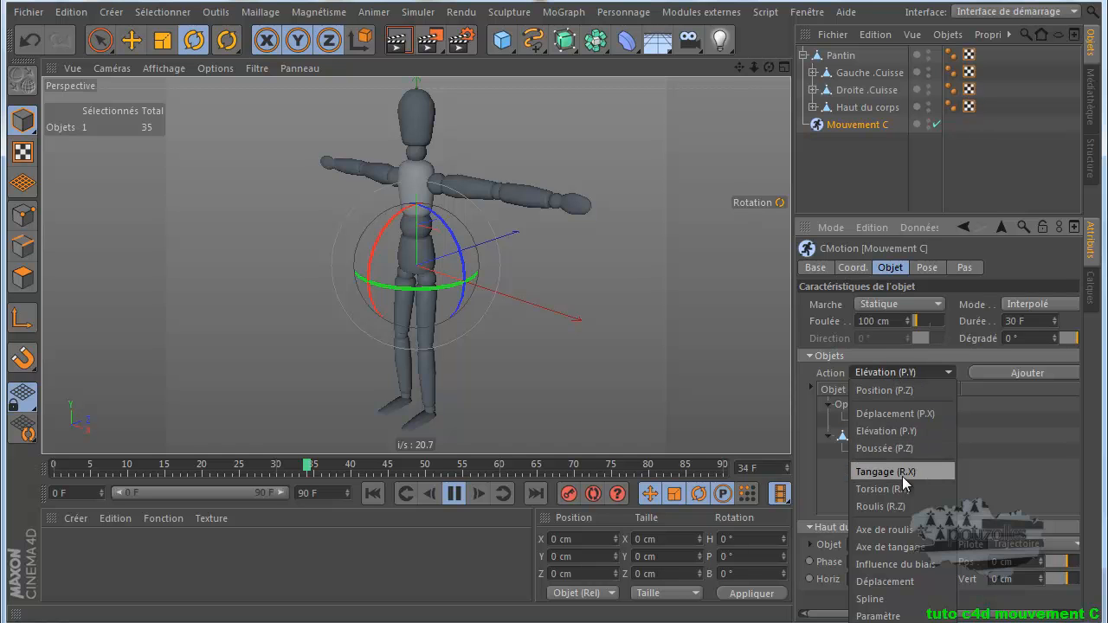
click(871, 489)
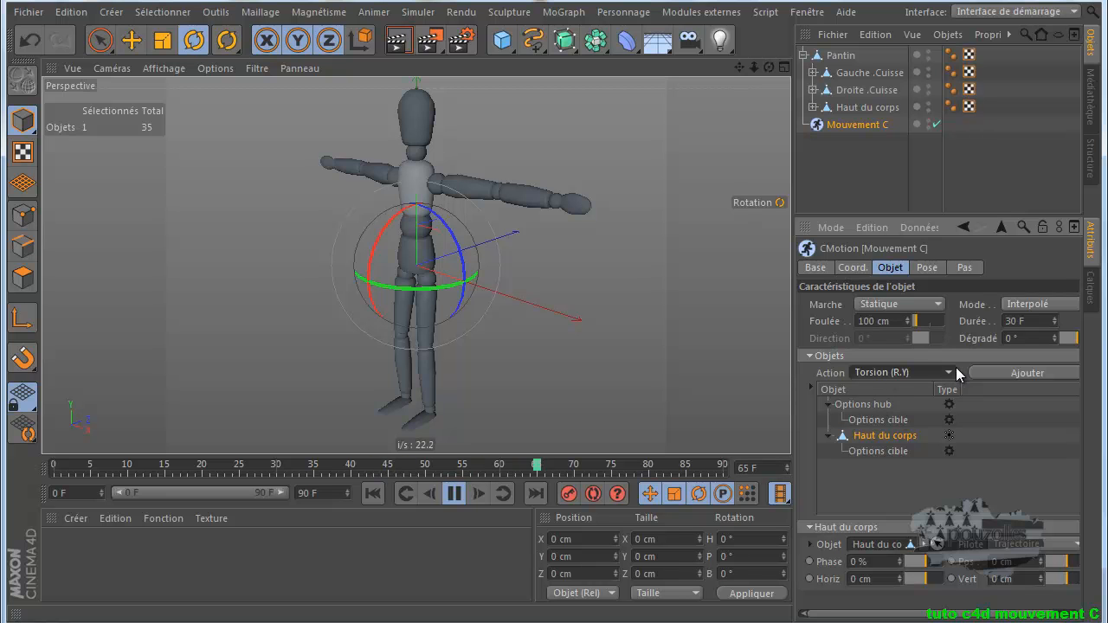
click(1031, 373)
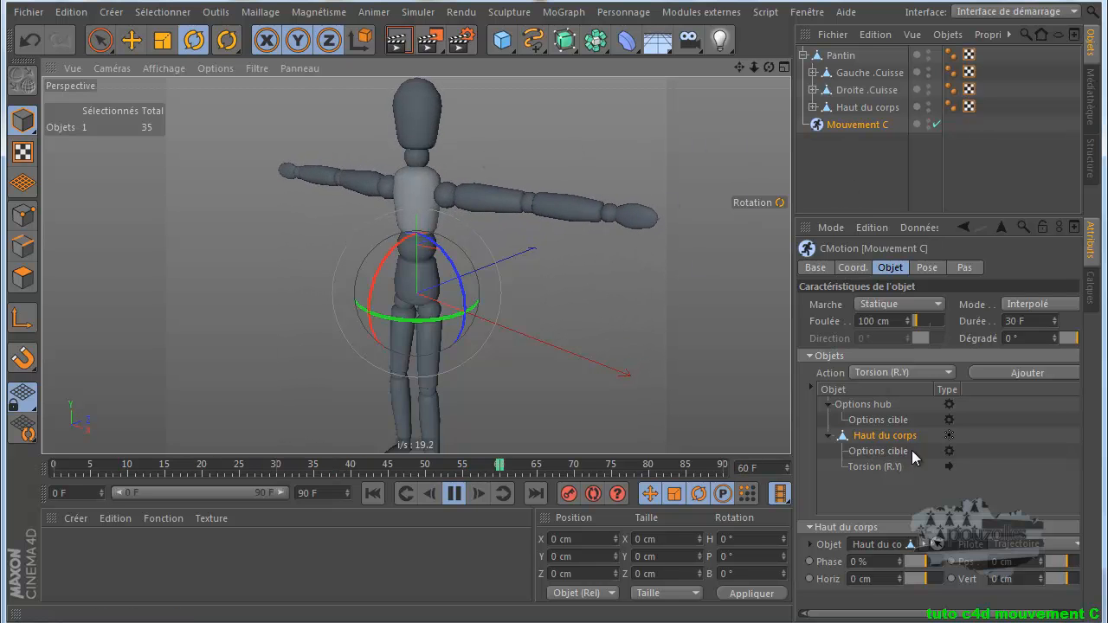
Step: Display the settings of the Torsion (R.Y) action and enlarge the attributes area so its whole curve fits
drag(950, 217, 952, 88)
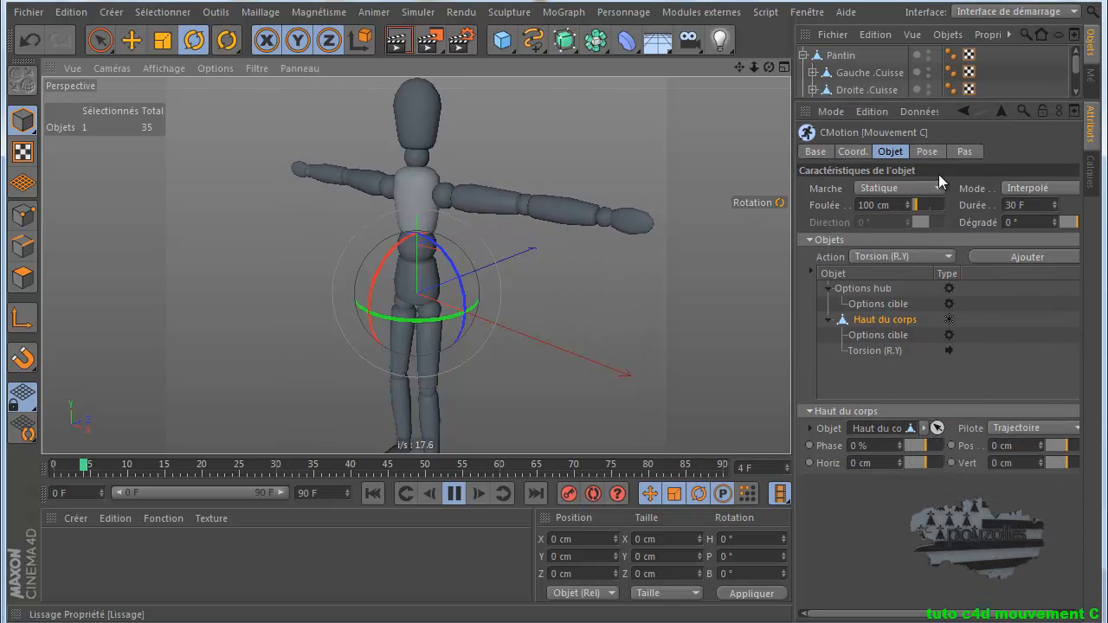
click(866, 352)
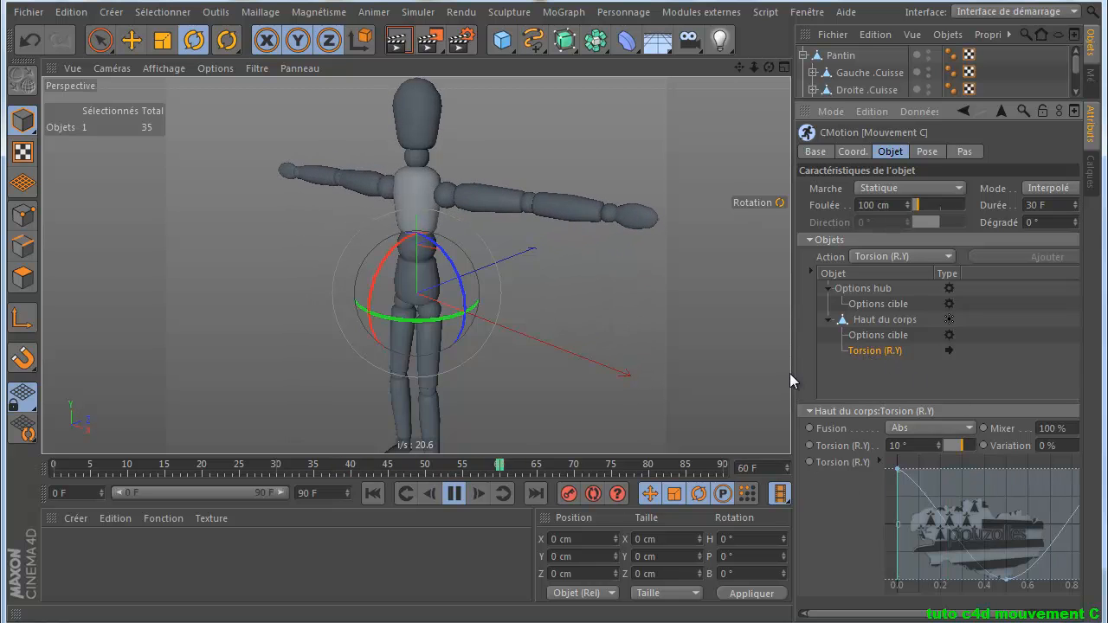
drag(792, 369, 645, 374)
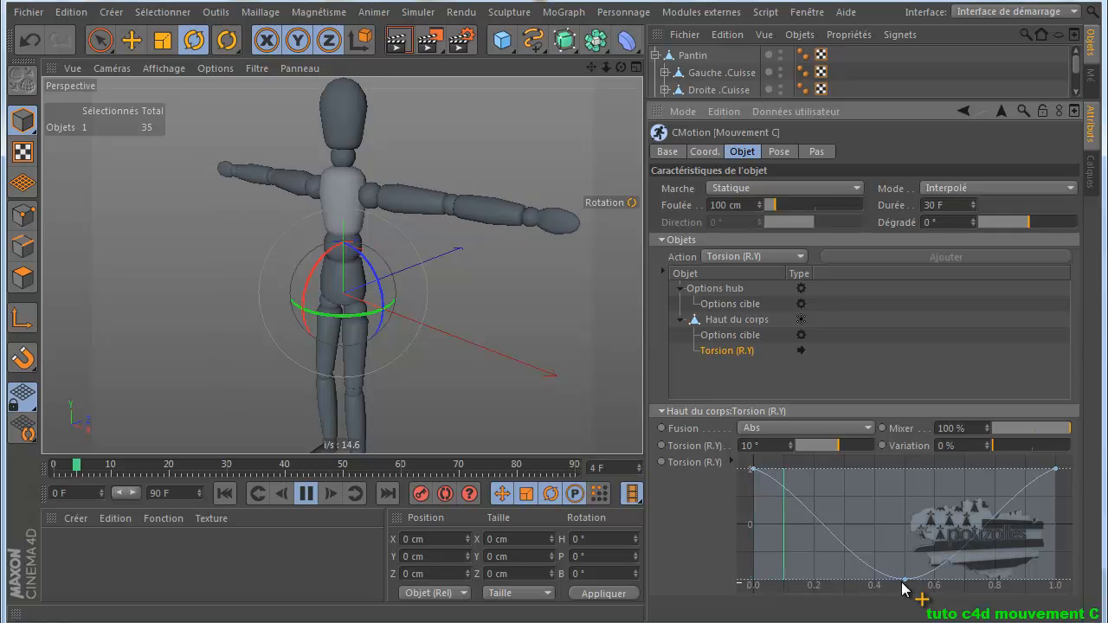
Step: Try several heights for the middle point of the Torsion (R.Y) curve
drag(905, 586, 901, 500)
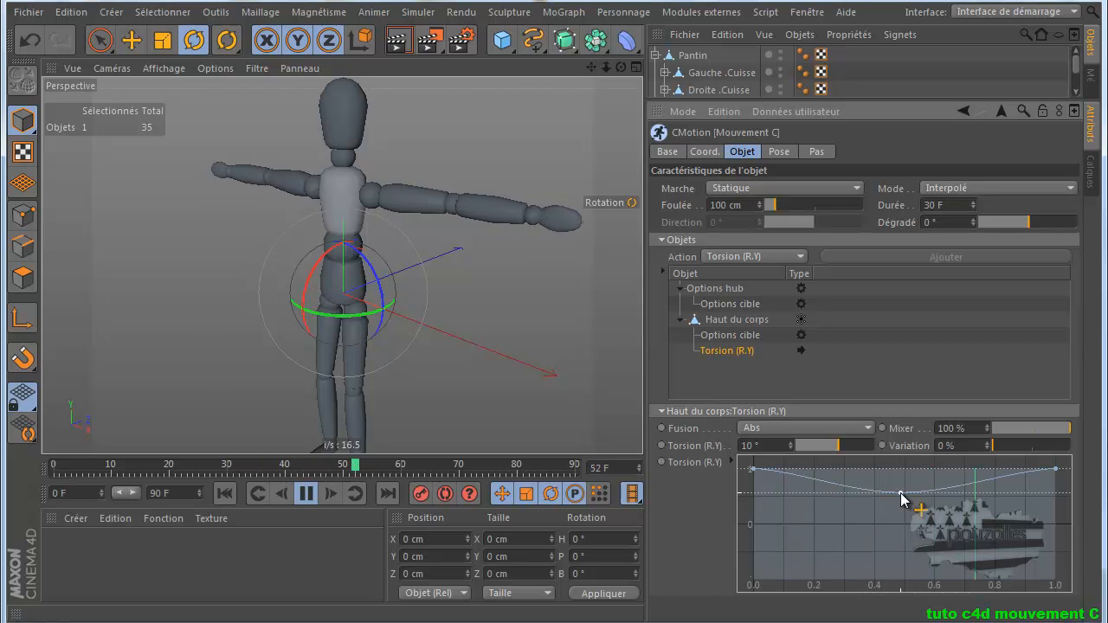
drag(901, 493, 904, 548)
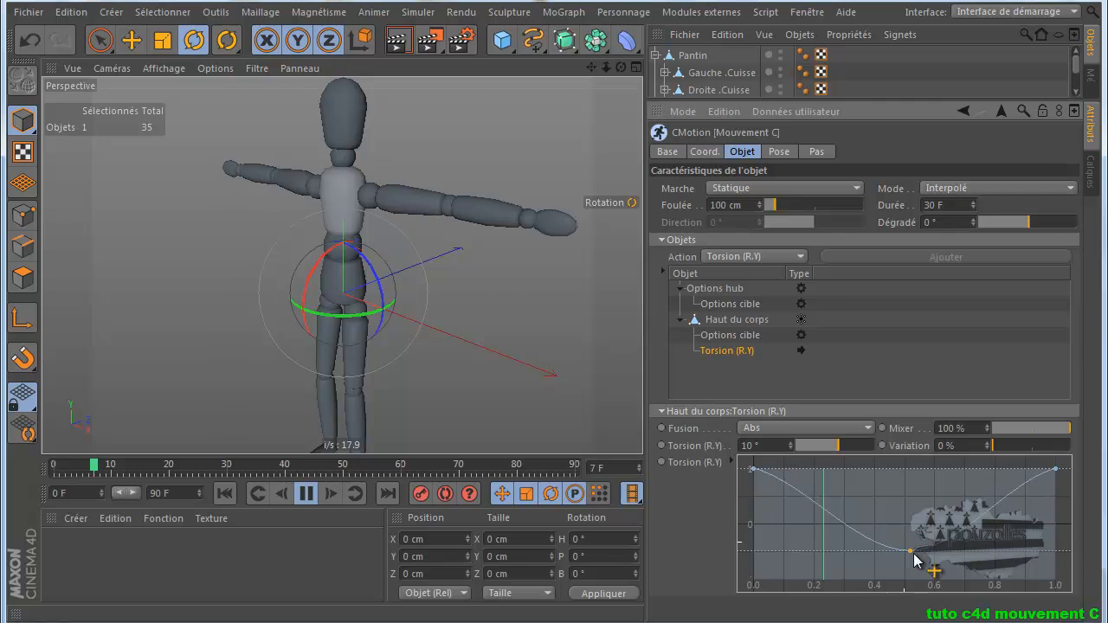
drag(906, 548, 935, 570)
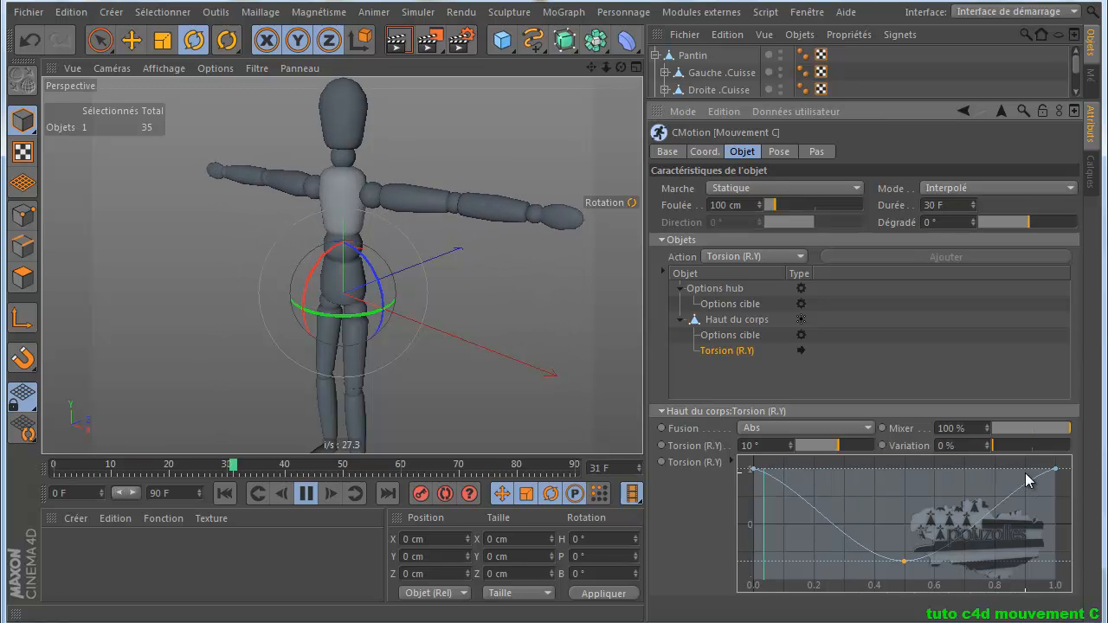
Step: Remove the middle point of the Torsion (R.Y) curve and create a new one at about 0.5, close to the lower limit
click(905, 562)
drag(927, 554, 851, 473)
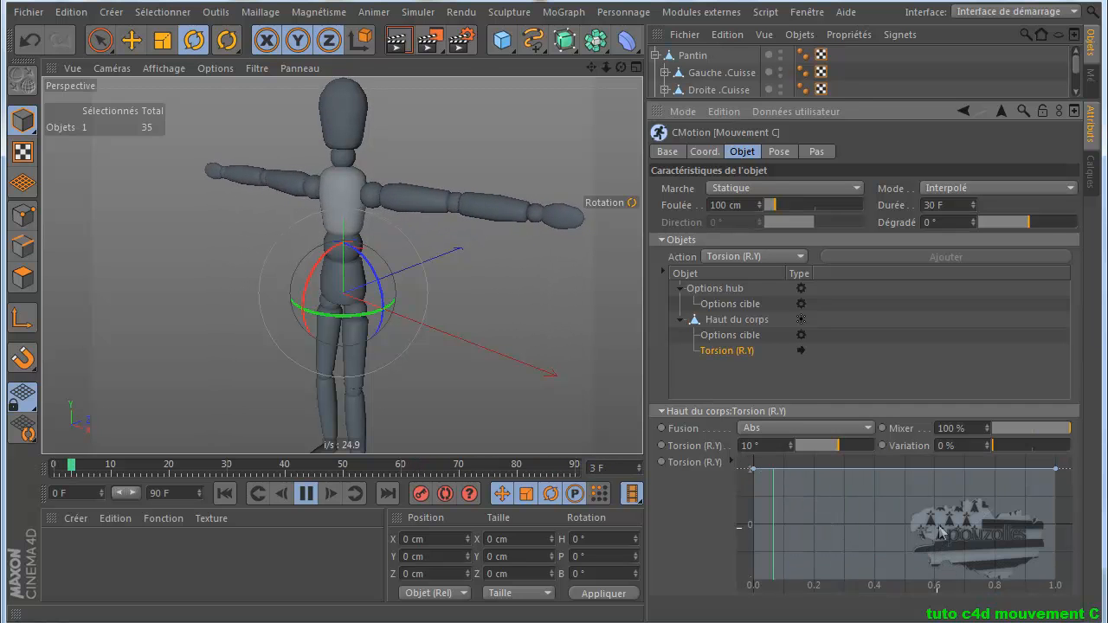
ctrl+click(906, 468)
drag(906, 468, 905, 572)
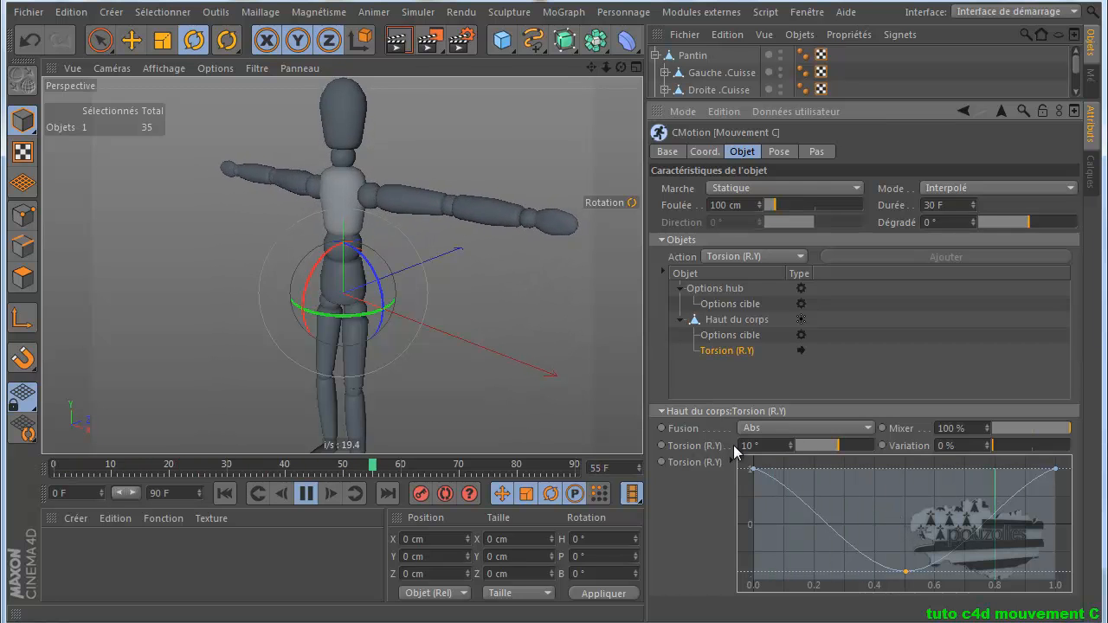
Step: Adjust the Torsion (R.Y) angle of Haut du corps to about 23.5°
drag(836, 445, 857, 448)
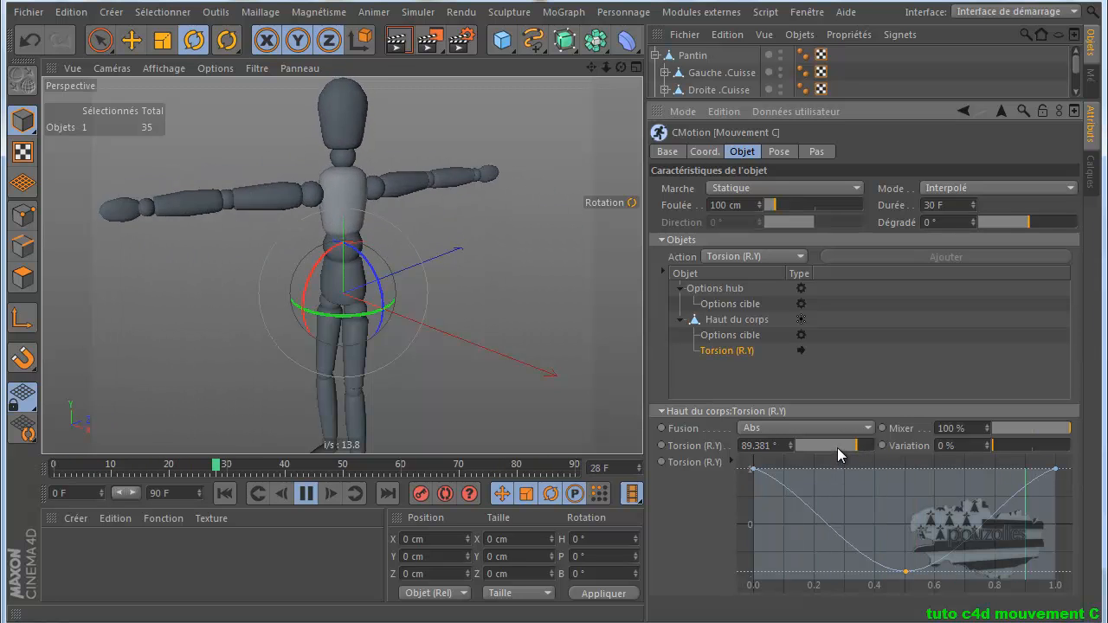
click(837, 447)
drag(837, 449, 842, 447)
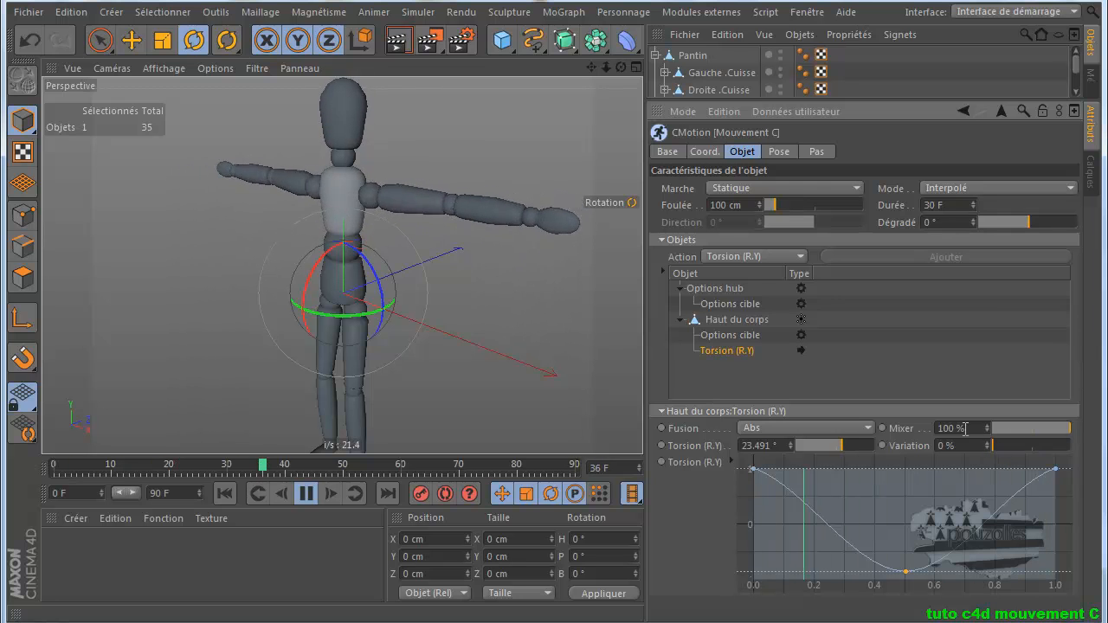
Step: Try lower Mixer values and higher Variation values on the Torsion (R.Y) action, restoring 100 % and 0 %
click(1067, 428)
drag(1069, 432, 1037, 440)
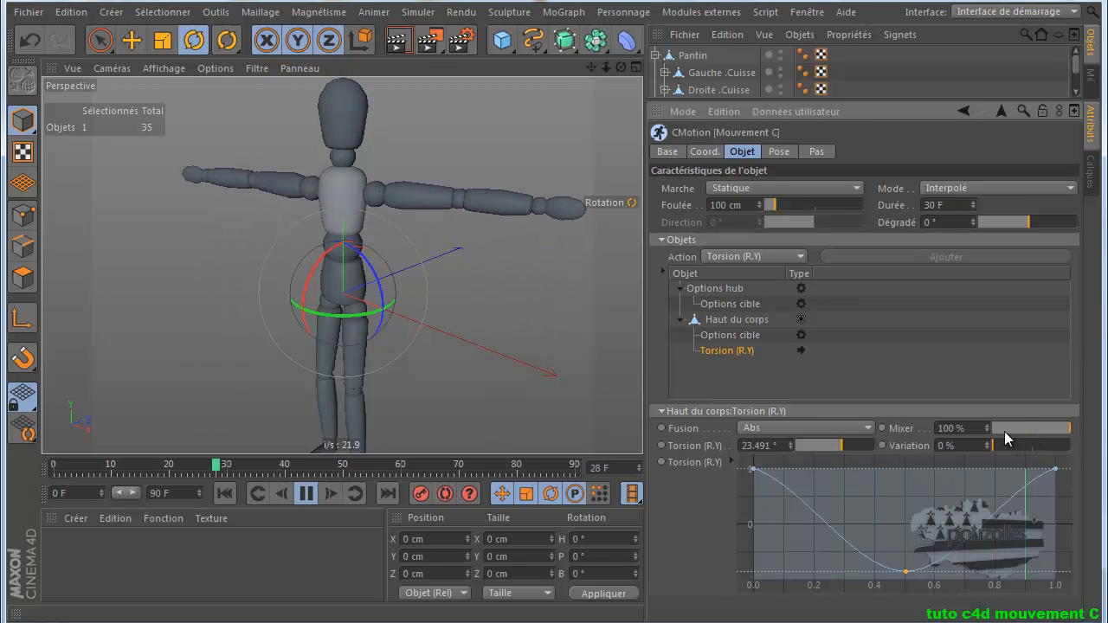
drag(1070, 431, 1055, 430)
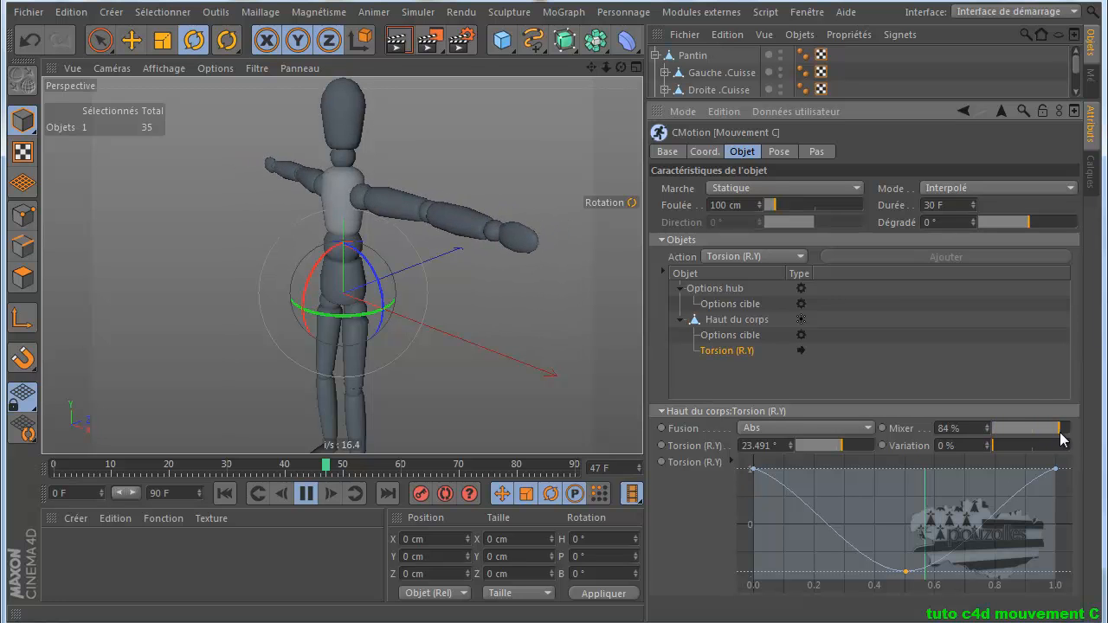
drag(1016, 439, 1010, 439)
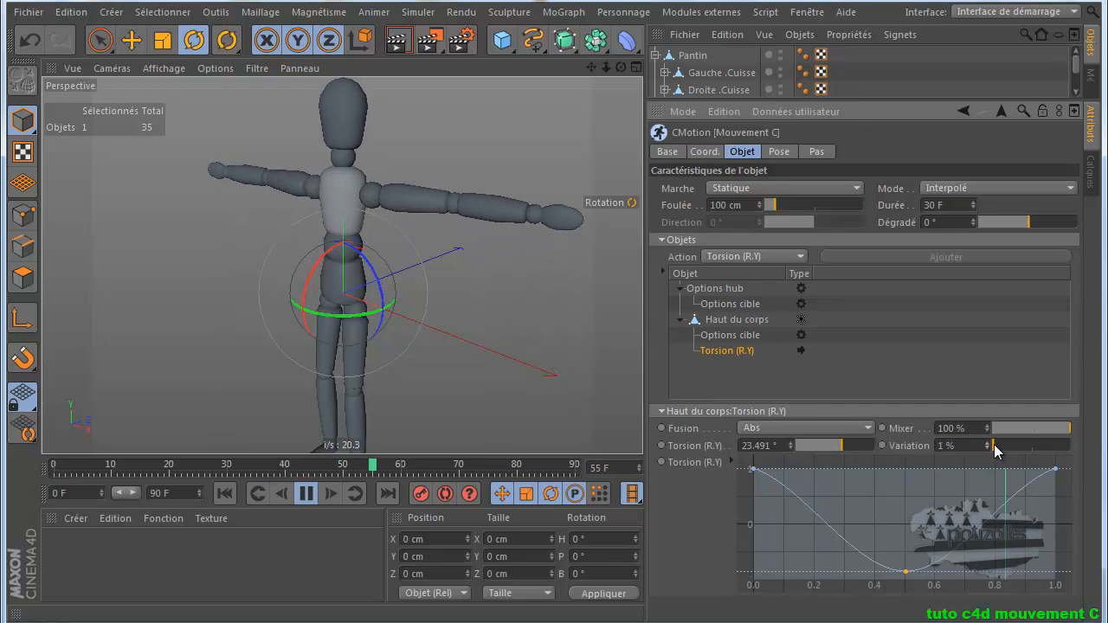
drag(993, 444, 1056, 449)
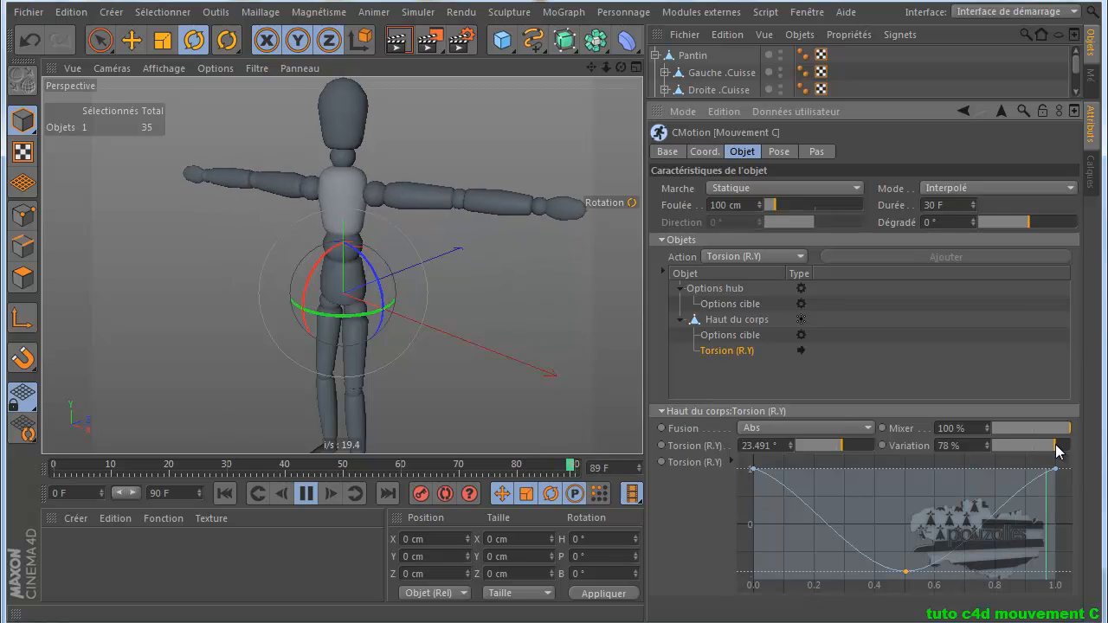
drag(1056, 448, 983, 452)
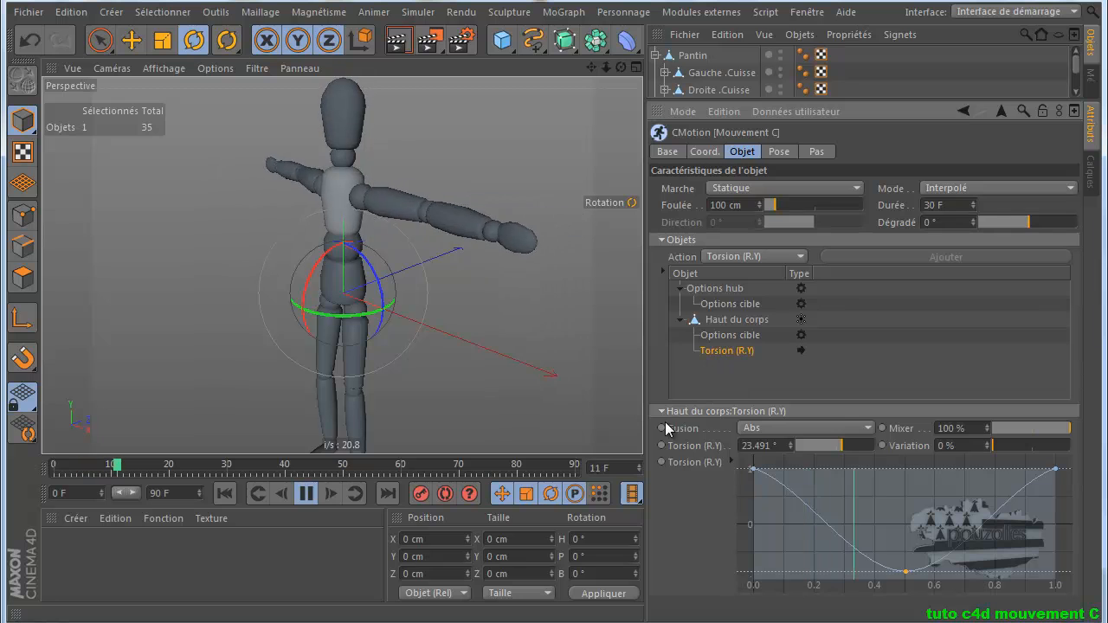
Step: Add a Tangage (R.X) action to Haut du corps and raise the middle point of its curve to about halfway above zero
click(741, 257)
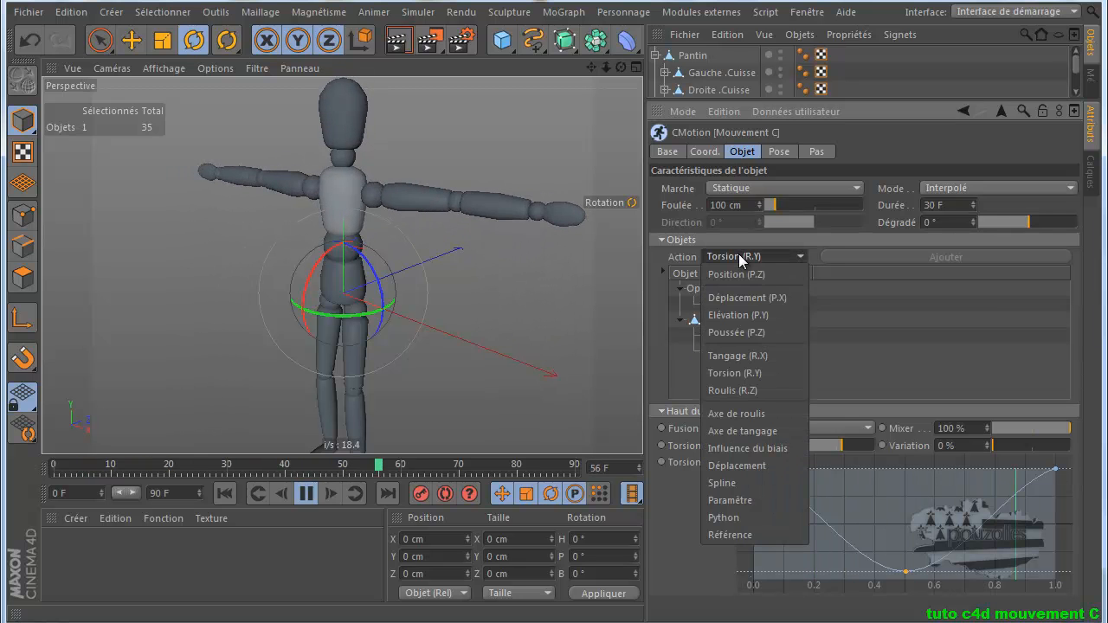
click(743, 355)
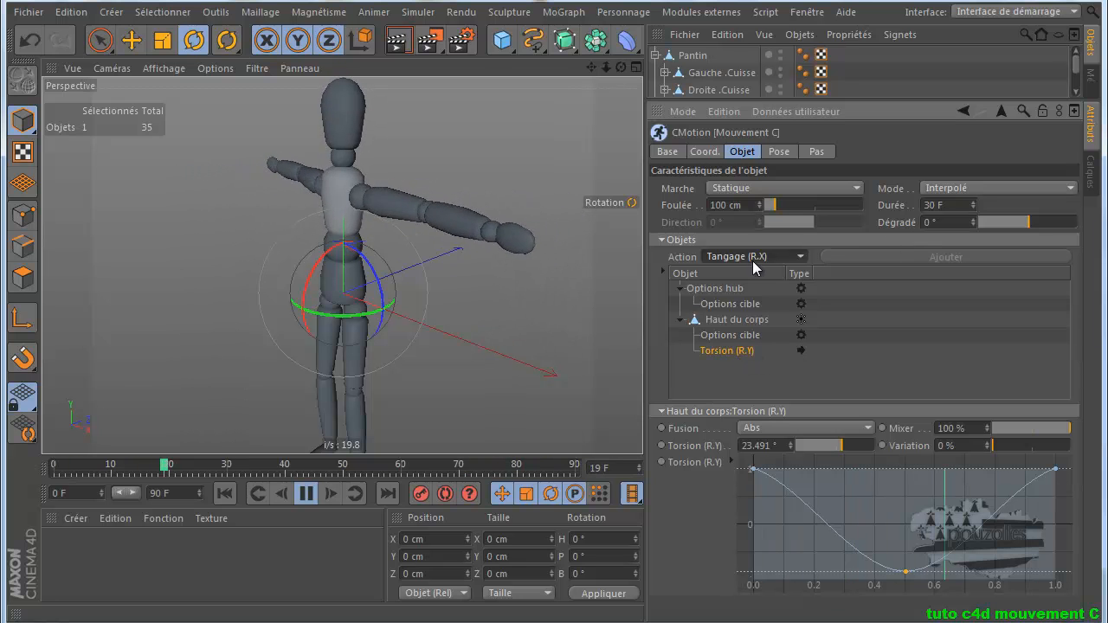
click(717, 320)
click(932, 256)
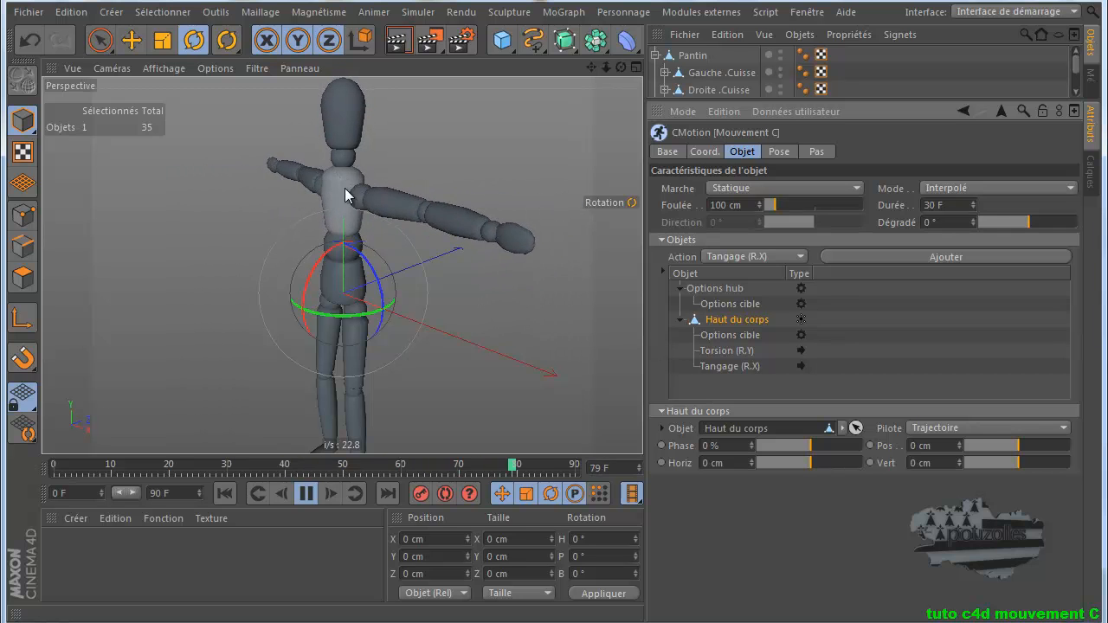
click(721, 364)
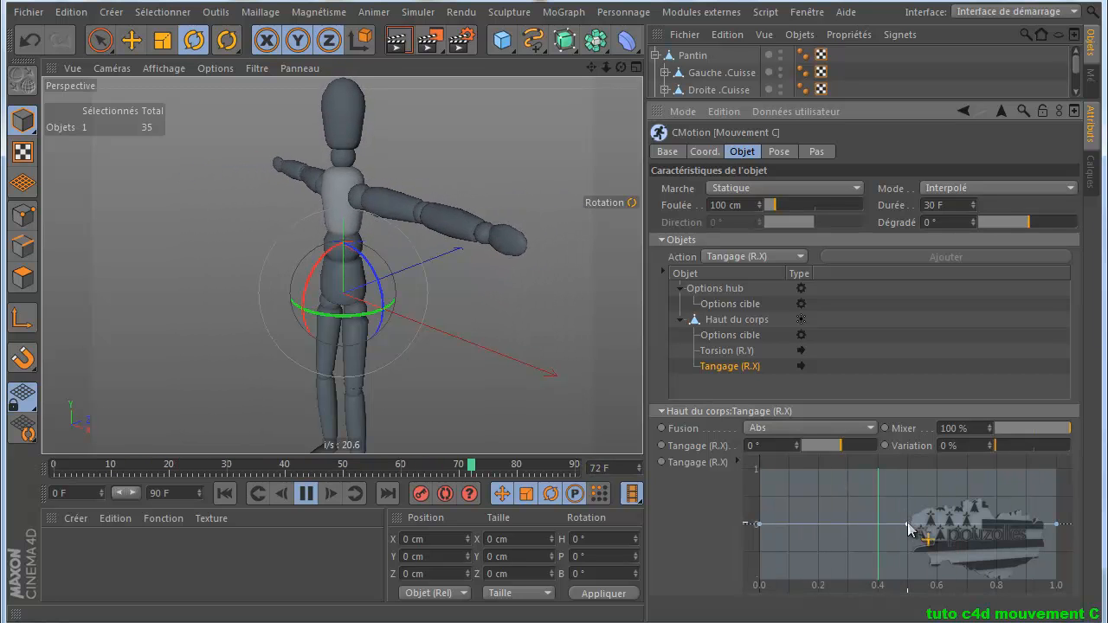
drag(907, 524, 906, 501)
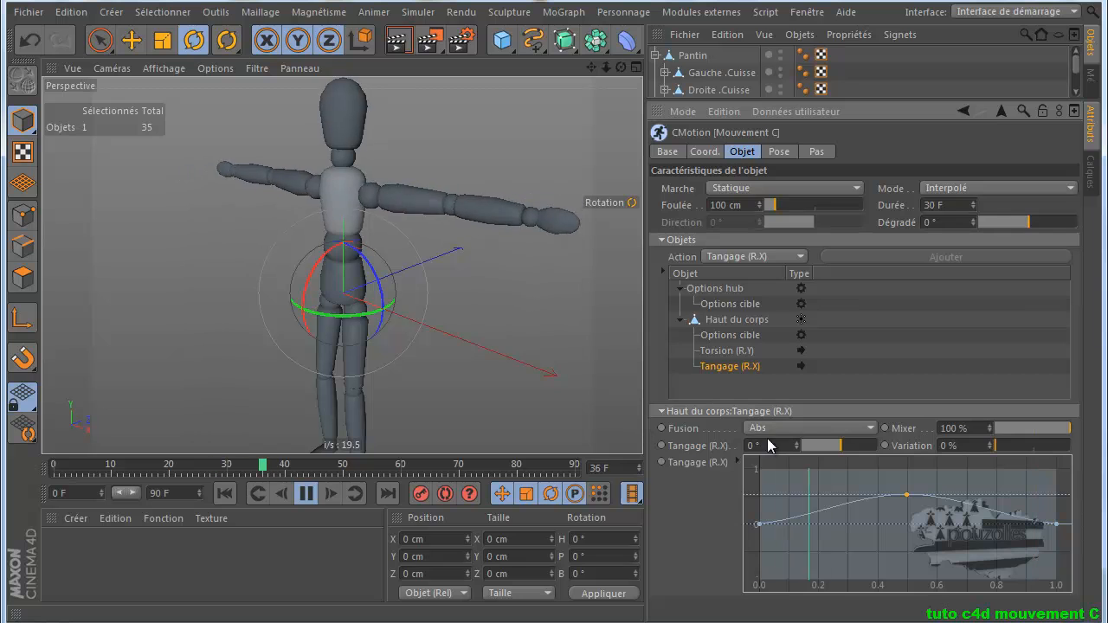
Step: Try several positive and negative Tangage (R.X) angles for Haut du corps and set its Variation to 61 %
drag(818, 444, 842, 448)
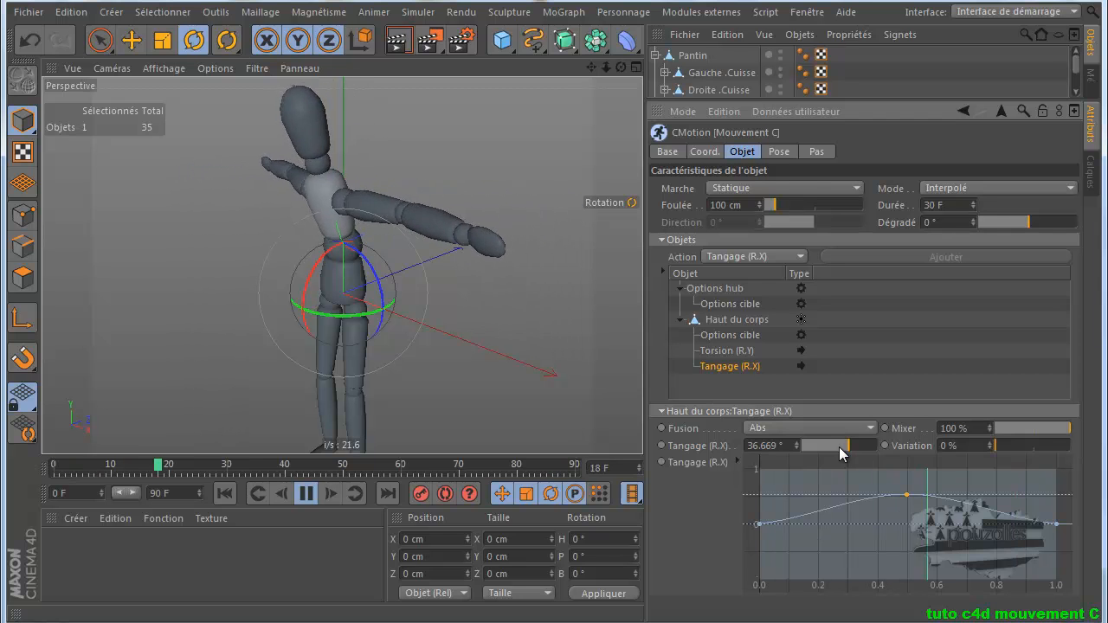
drag(849, 447, 843, 448)
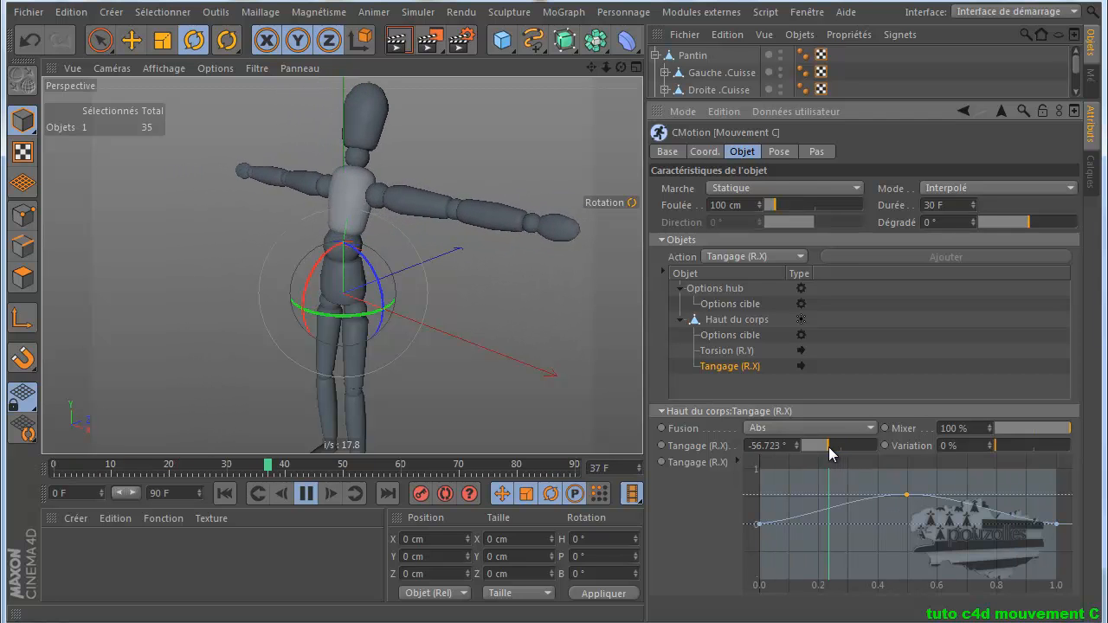
drag(824, 447, 846, 449)
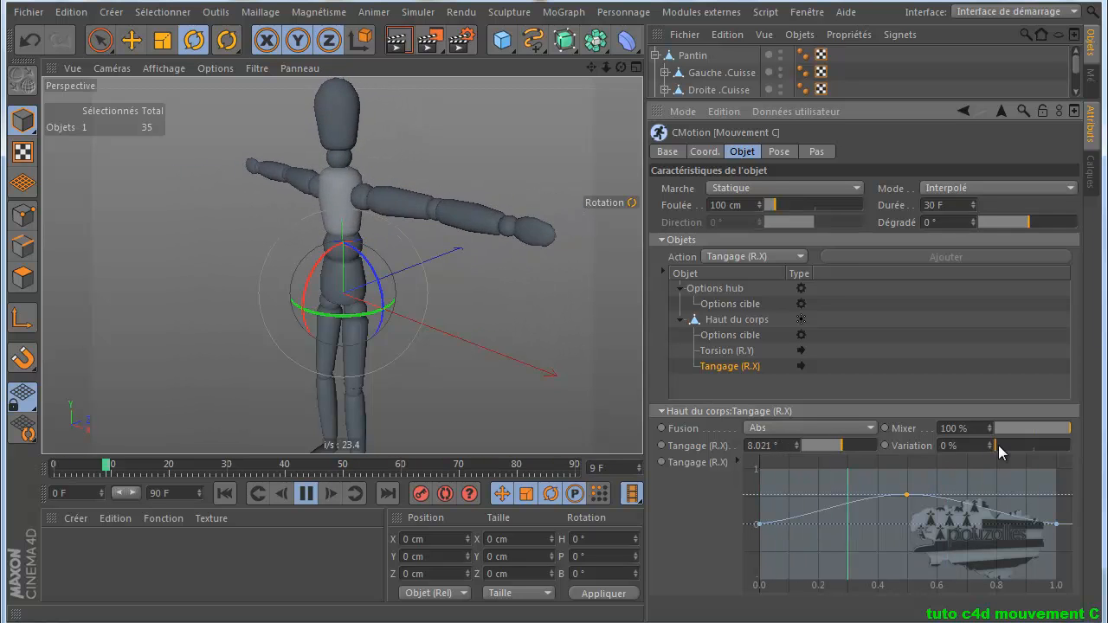
drag(1005, 445, 1042, 449)
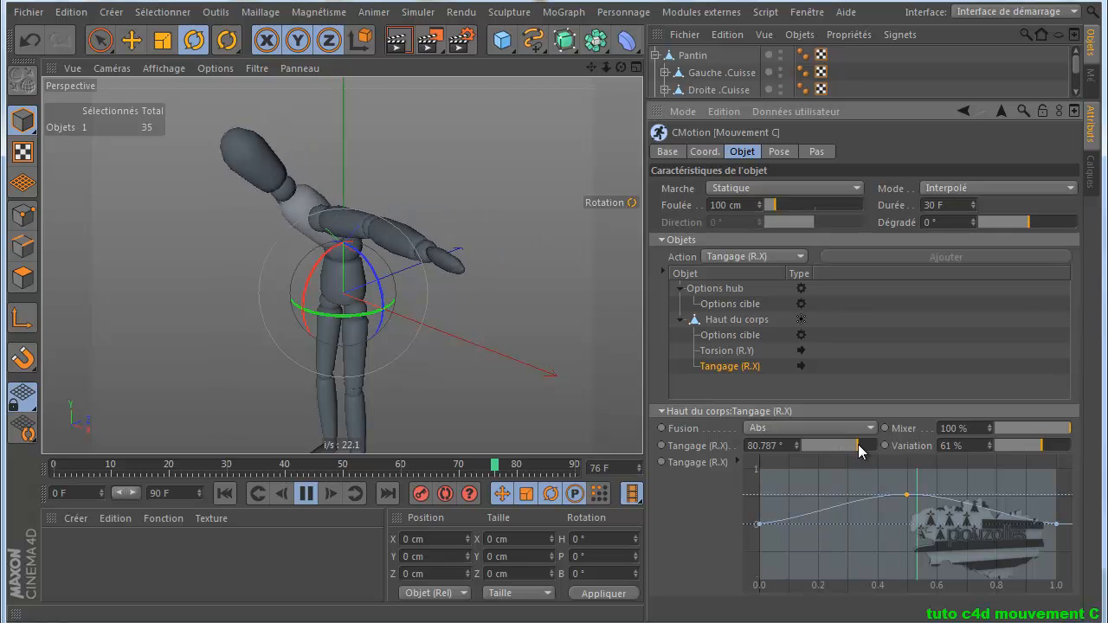
Step: Reshape the Tangage (R.X) curve with a low point near 0.2, a high point near 0.8 and the middle point at zero
ctrl+click(822, 510)
drag(824, 512, 827, 551)
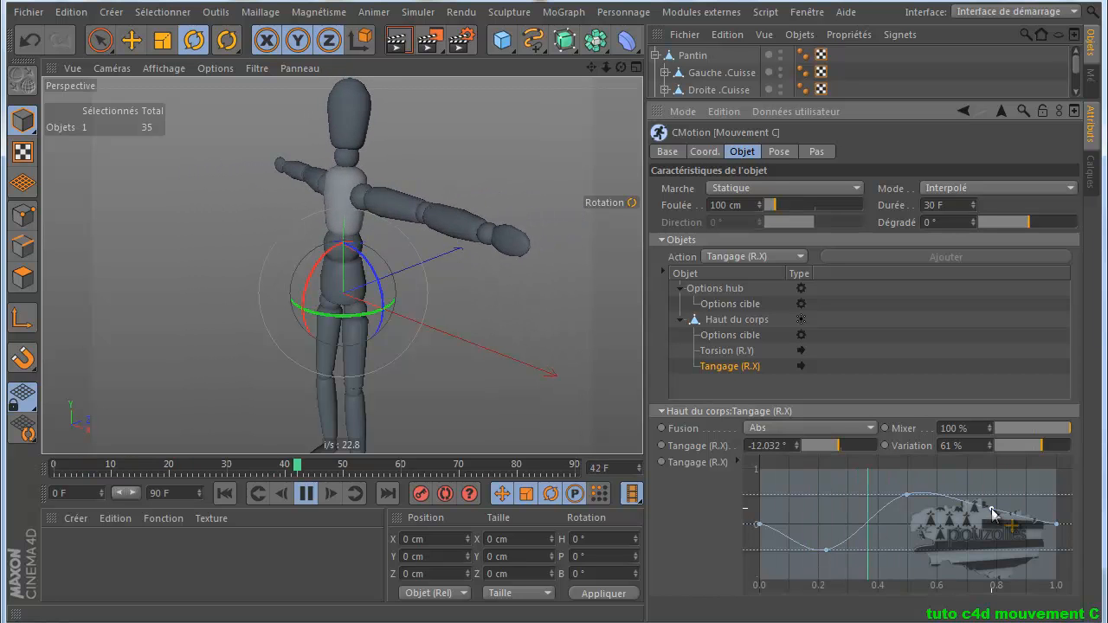
ctrl+drag(992, 512, 993, 485)
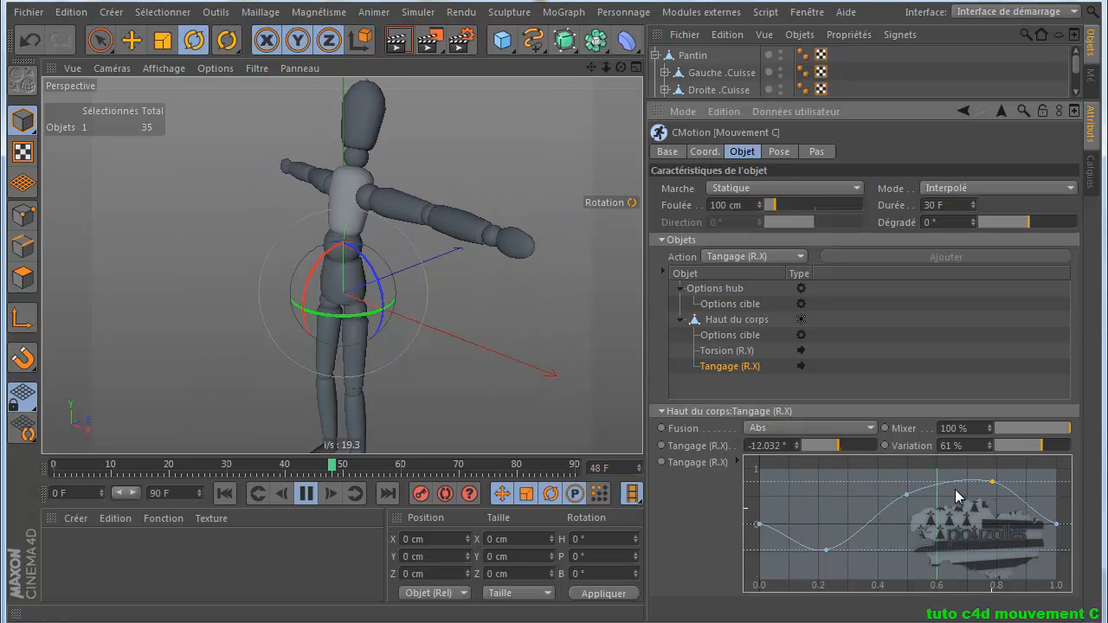
drag(905, 496, 912, 520)
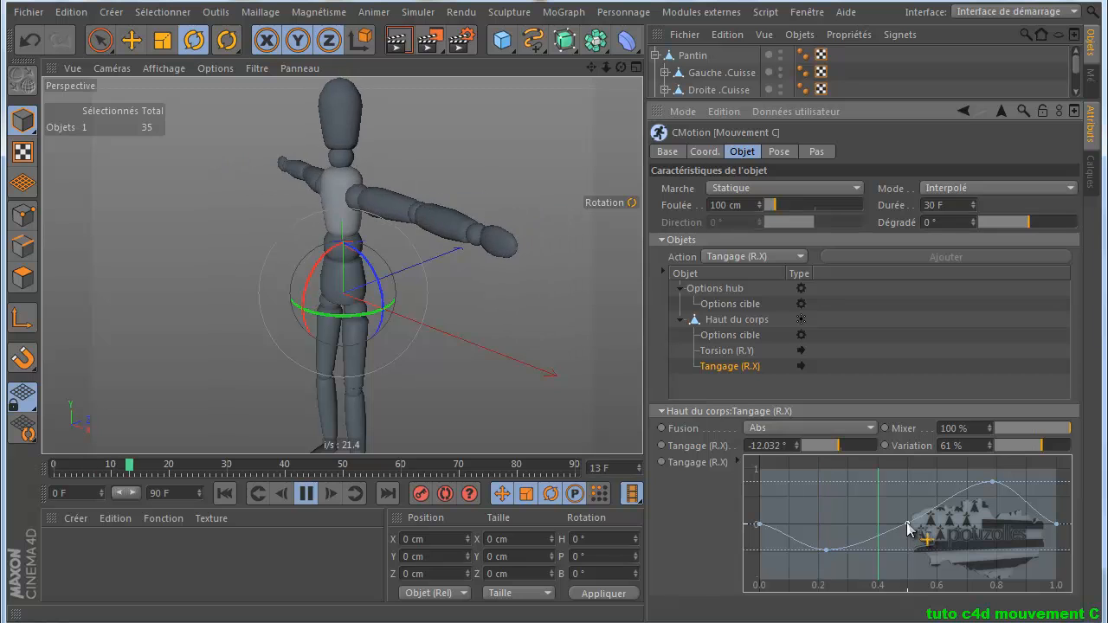
Step: Enlarge the object list area and delete the Pantin figure and the Mouvement C object from the scene
click(739, 256)
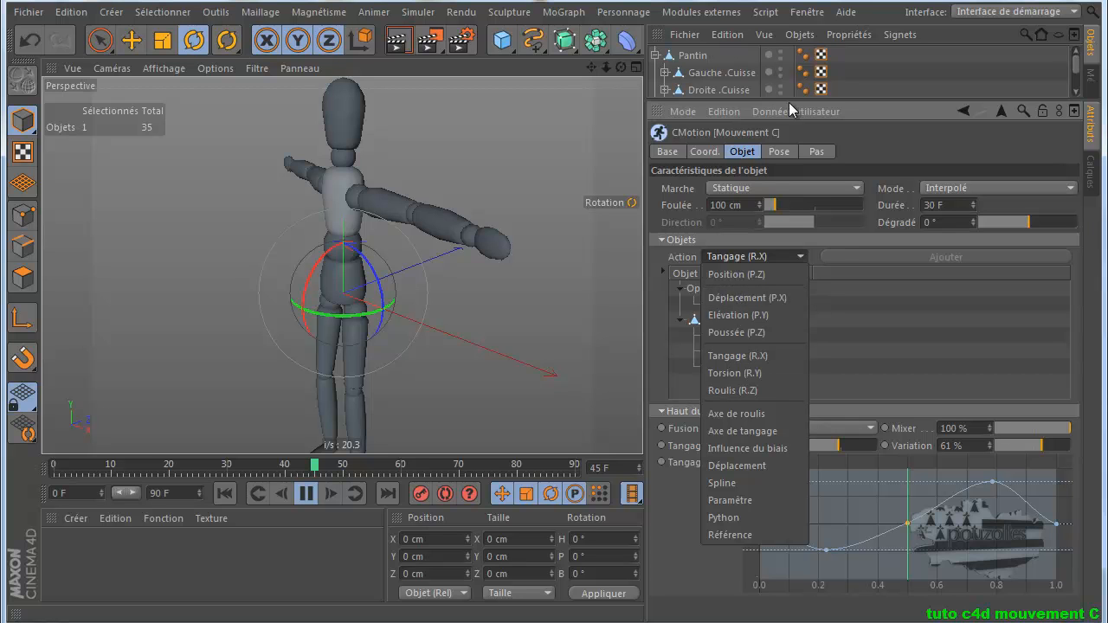
click(879, 103)
drag(879, 103, 881, 266)
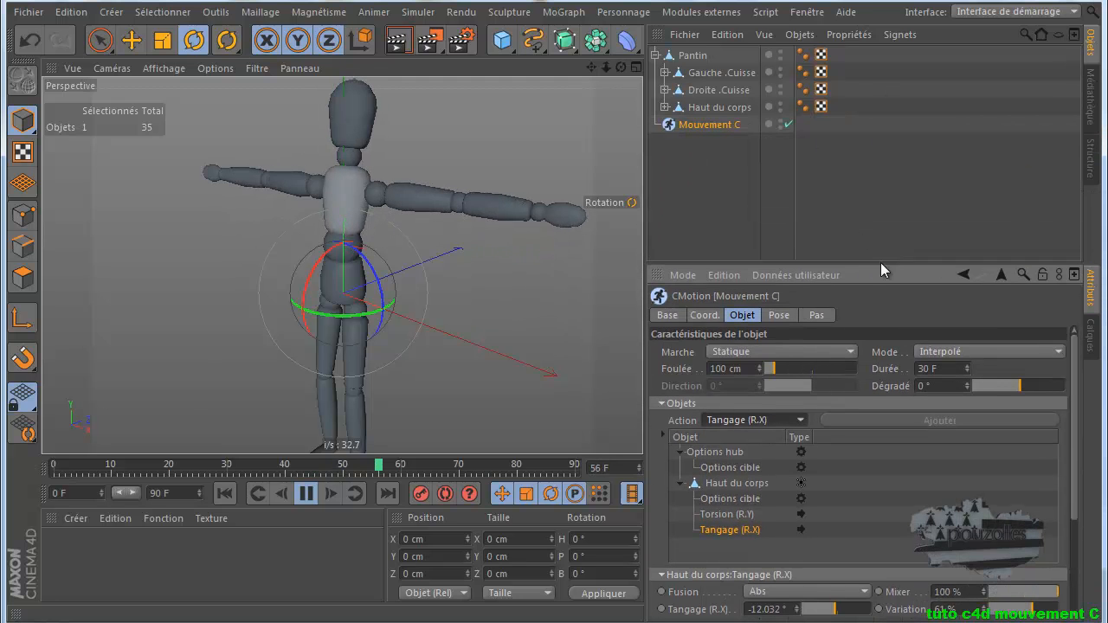
click(693, 56)
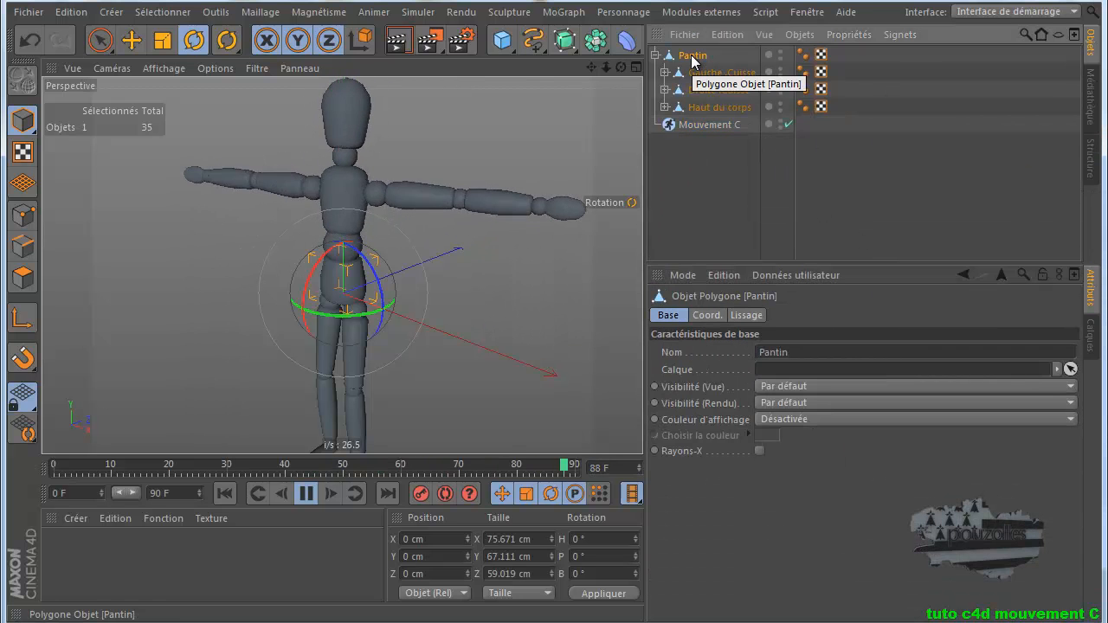
key(Delete)
click(691, 55)
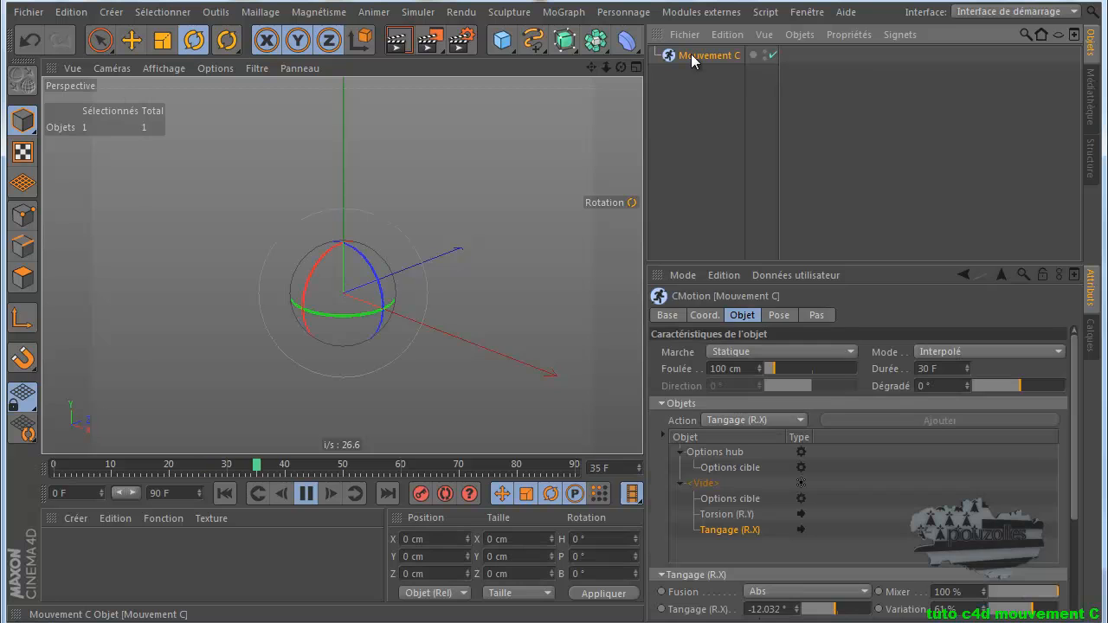
key(Delete)
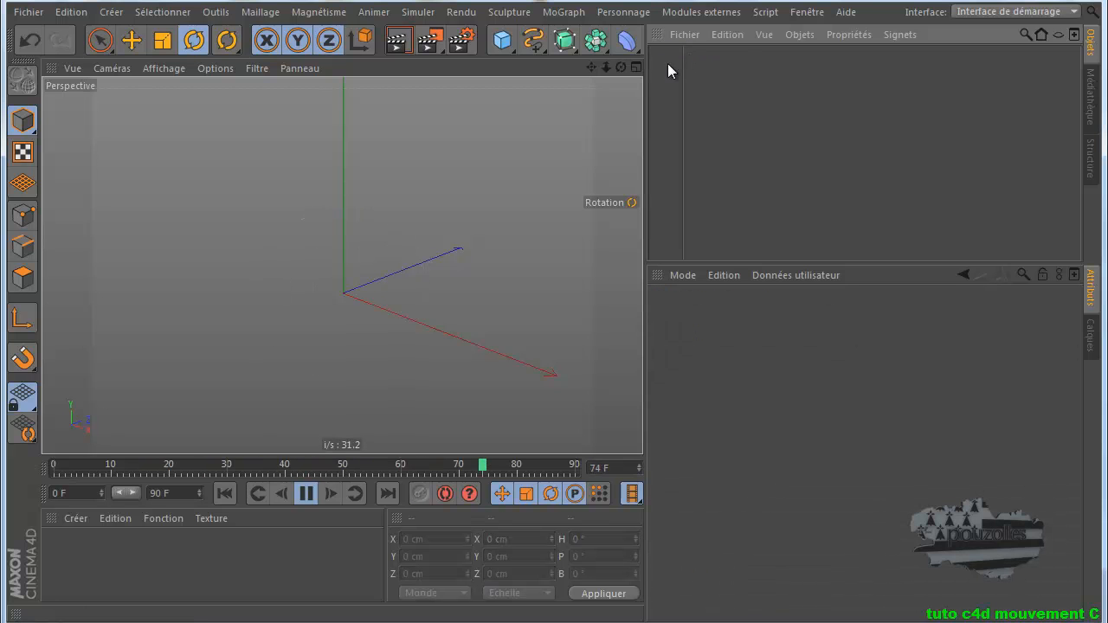
Step: Create a cube and a Mouvement C object, and assign the cube to its Objets list
click(503, 42)
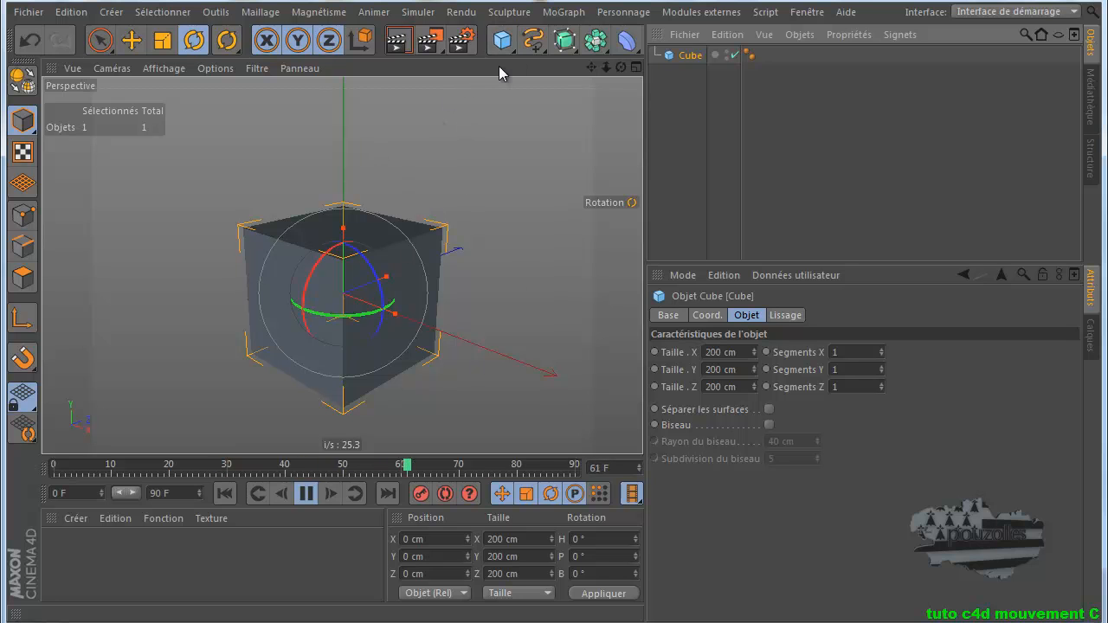
click(621, 12)
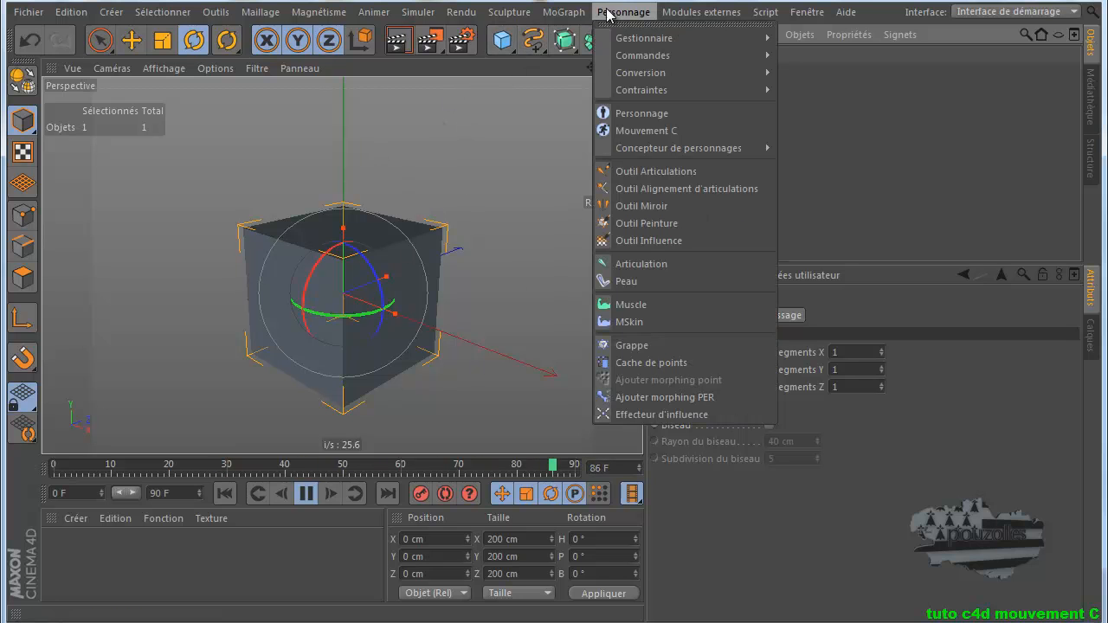
click(651, 132)
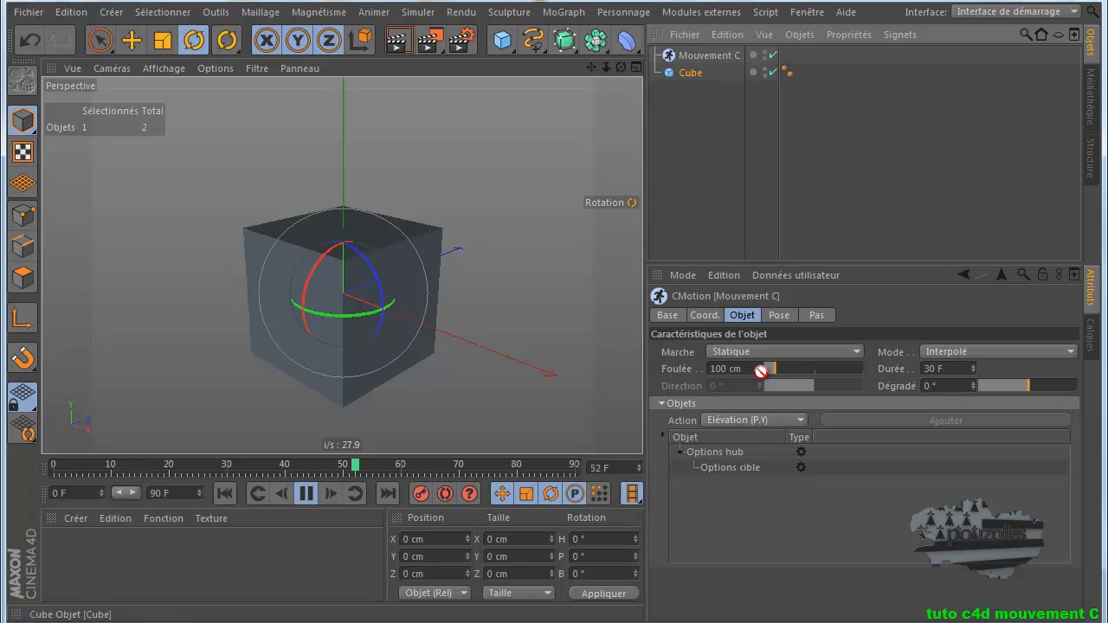
drag(737, 519, 737, 520)
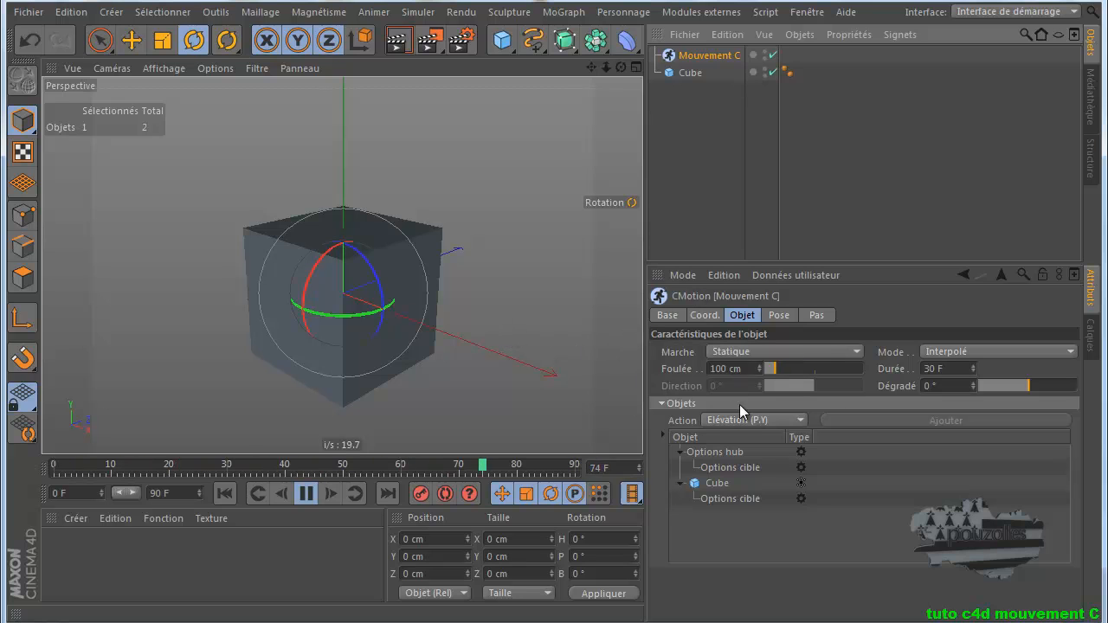
Step: Add an Elévation (P.Y) action to the cube in the Mouvement C object
click(756, 420)
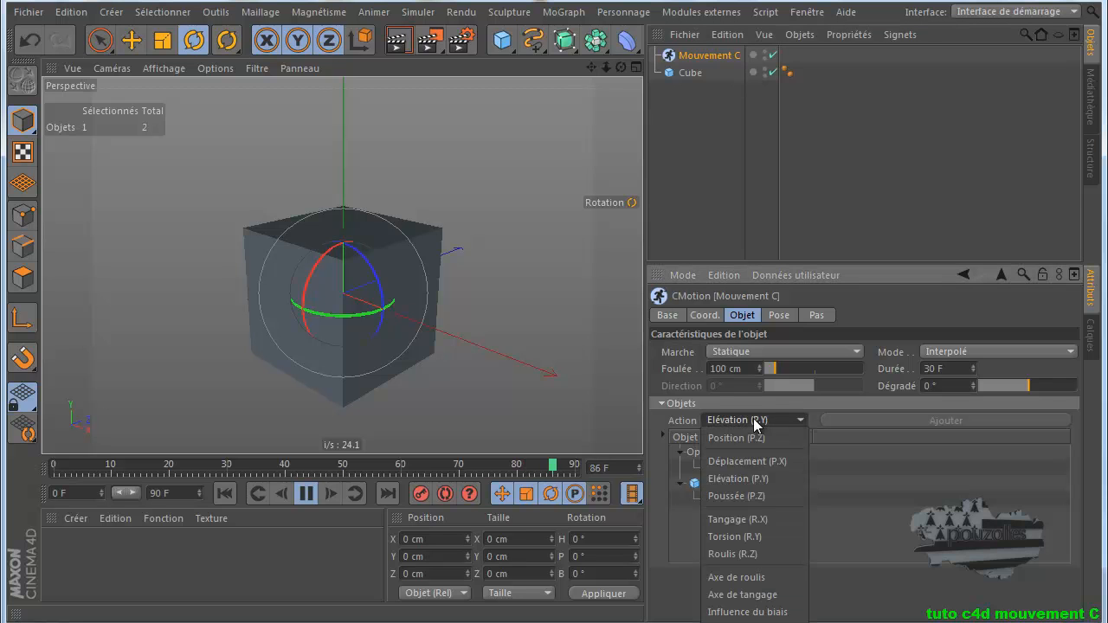
click(746, 478)
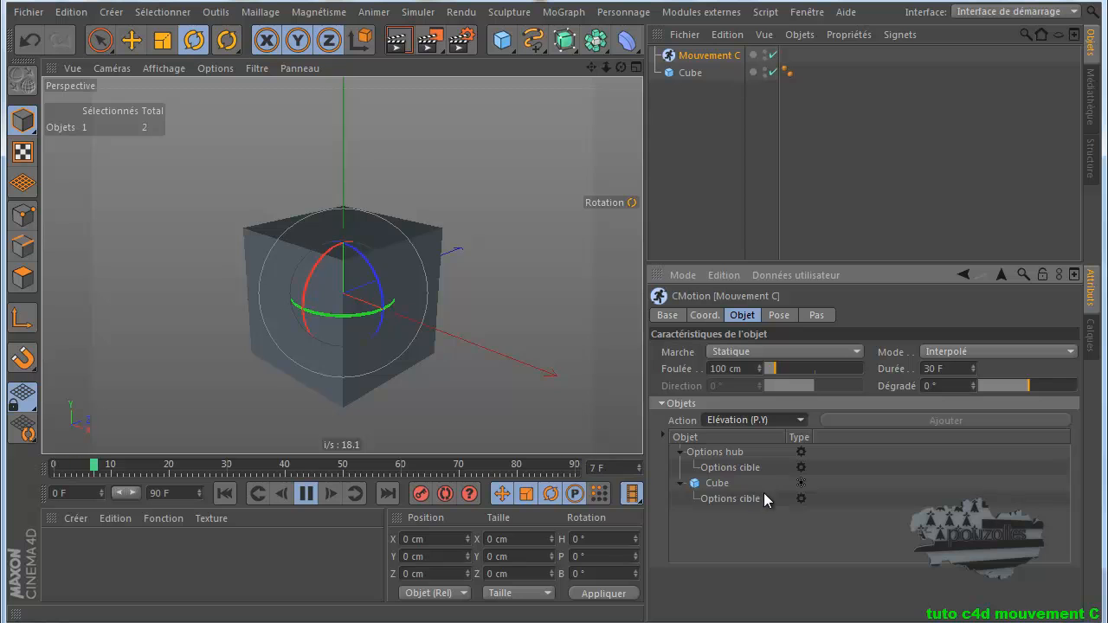
click(716, 483)
click(963, 424)
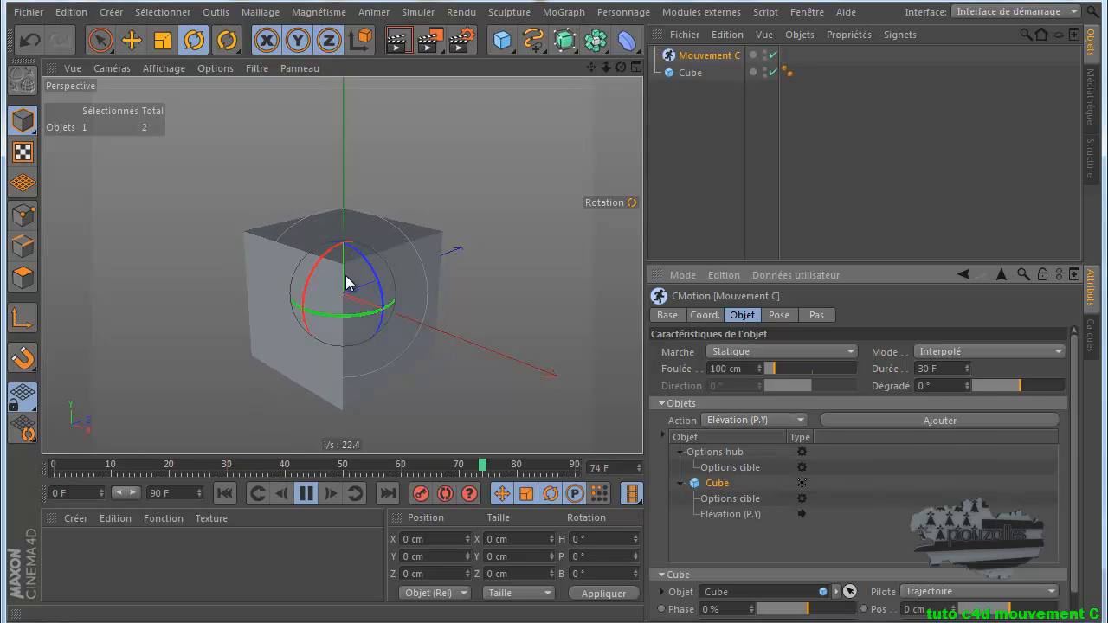
Step: Display the cube's Elévation (P.Y) settings with the whole curve in view and raise the elevation to about 67.4 cm
click(733, 513)
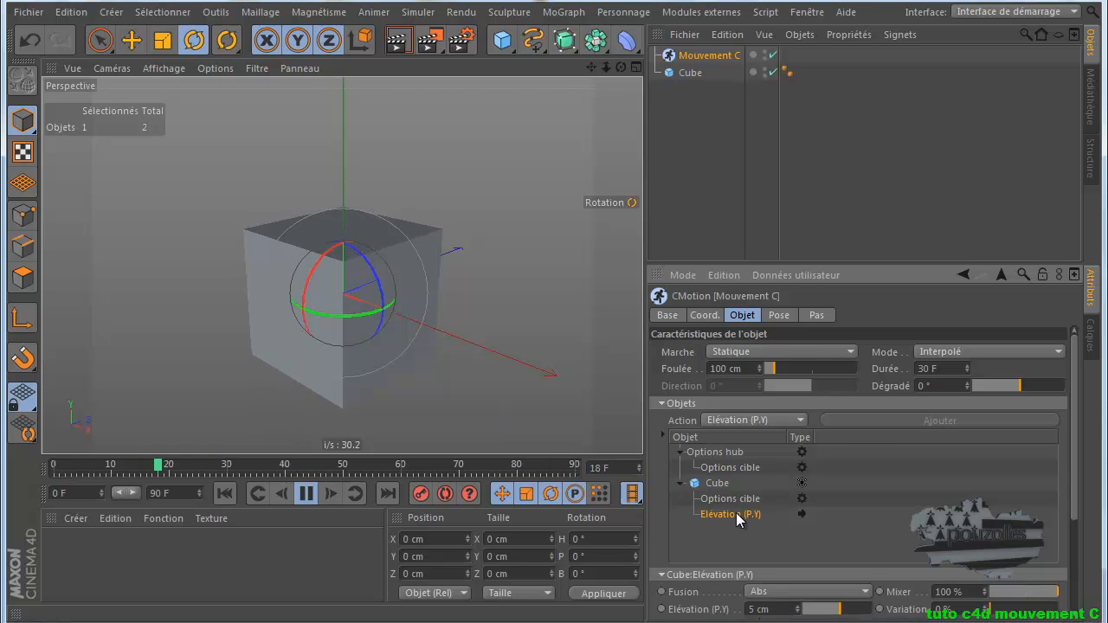
drag(833, 264, 833, 95)
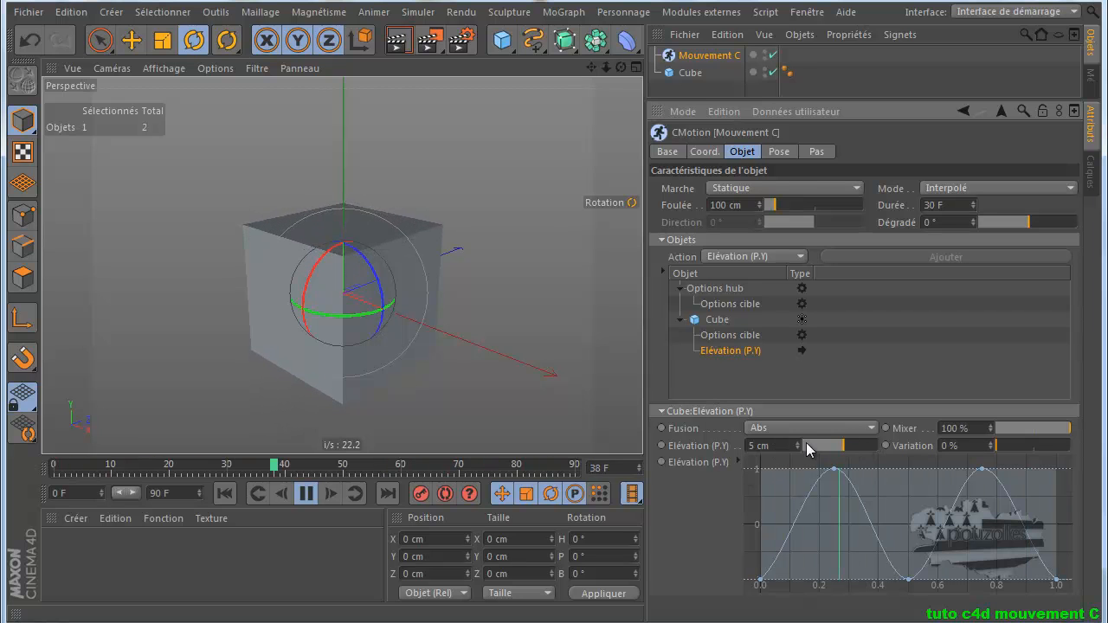
click(847, 445)
click(853, 446)
click(868, 446)
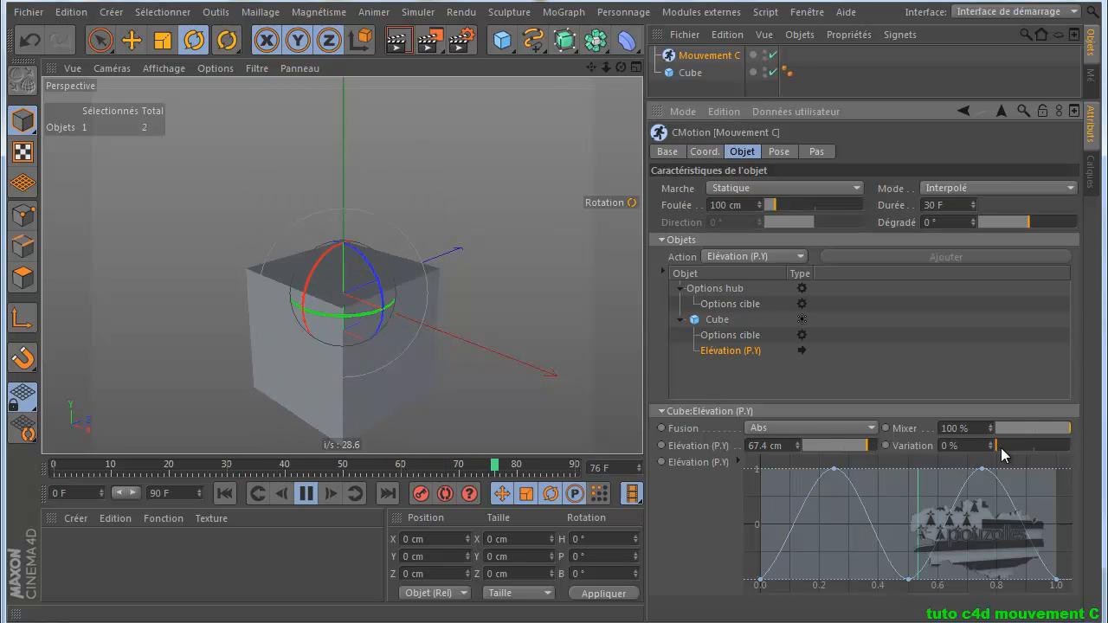
Step: Set the Mixer of the Elévation (P.Y) action to 64 % and its Variation to 100 %
drag(1073, 435, 1068, 435)
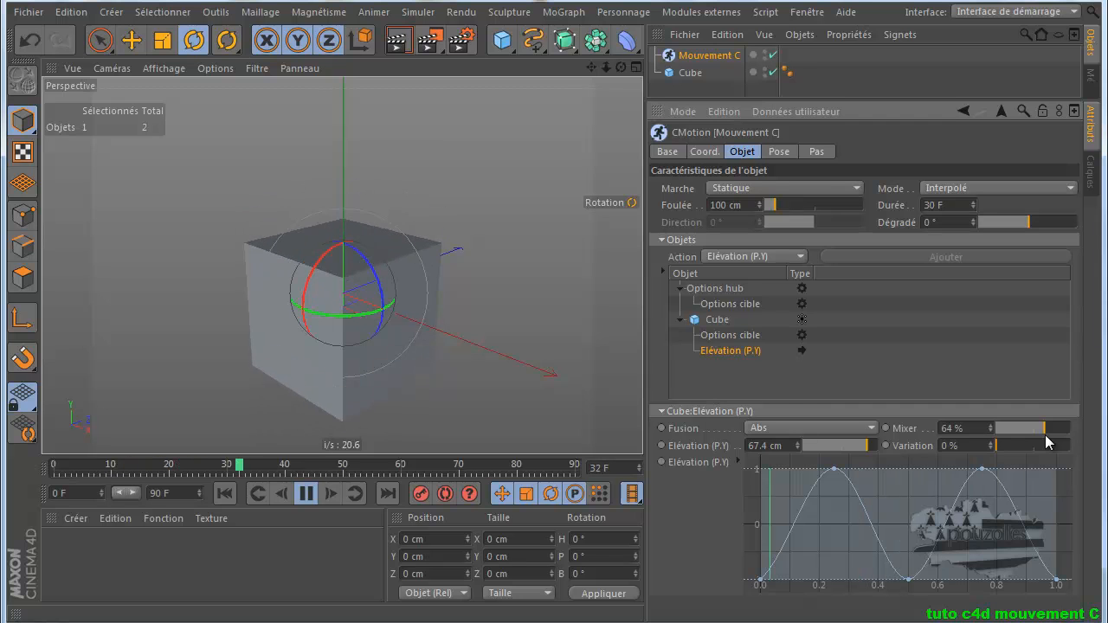
drag(1003, 448, 1009, 449)
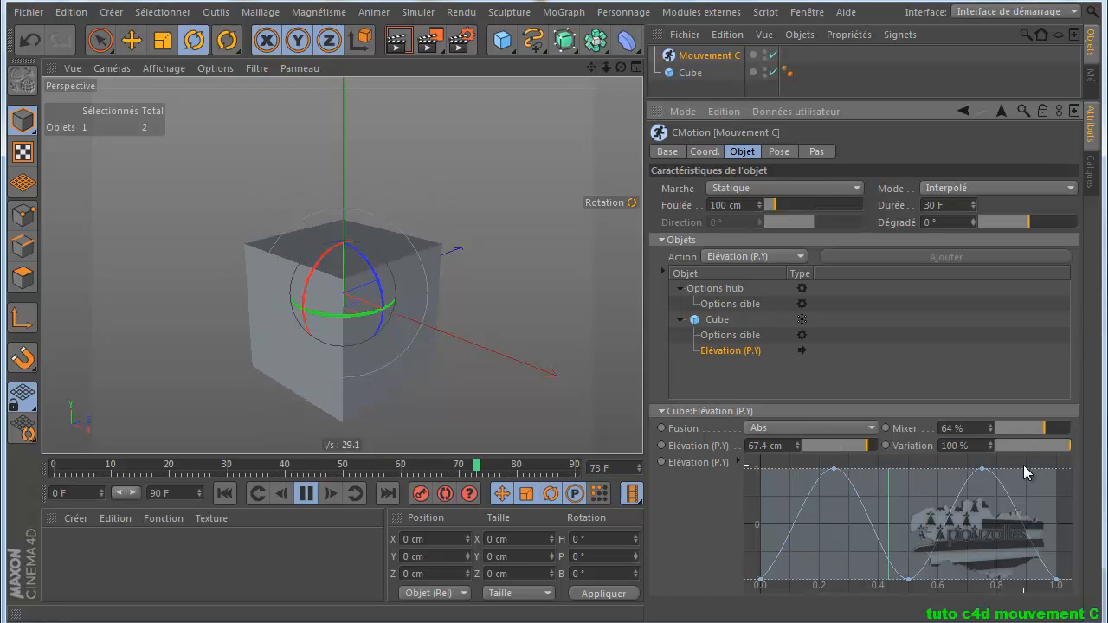
Step: Flatten the Elévation (P.Y) curve to peaks of about 0.5 and lows of about -0.5, and set its Variation to 64 %
drag(846, 491, 799, 494)
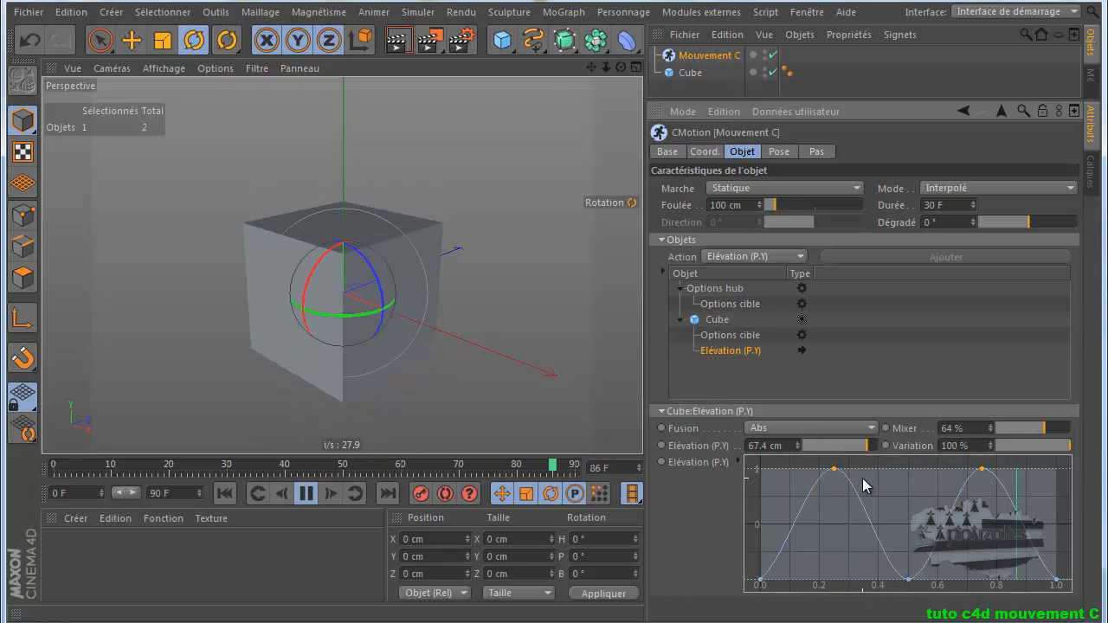
drag(835, 472, 836, 495)
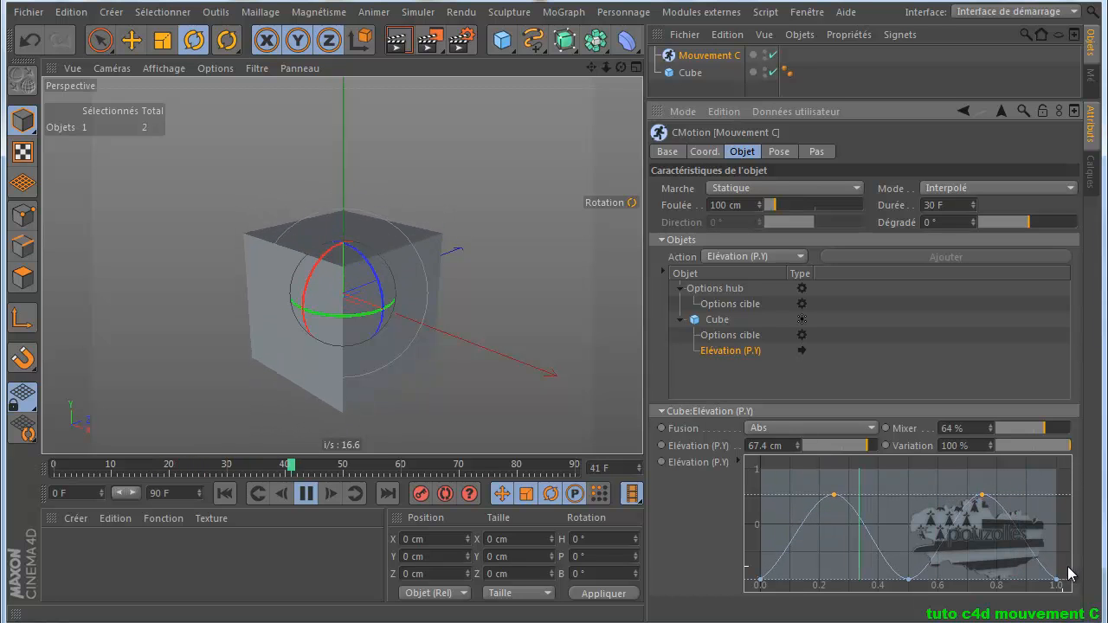
drag(1063, 567, 1025, 592)
drag(750, 594, 749, 593)
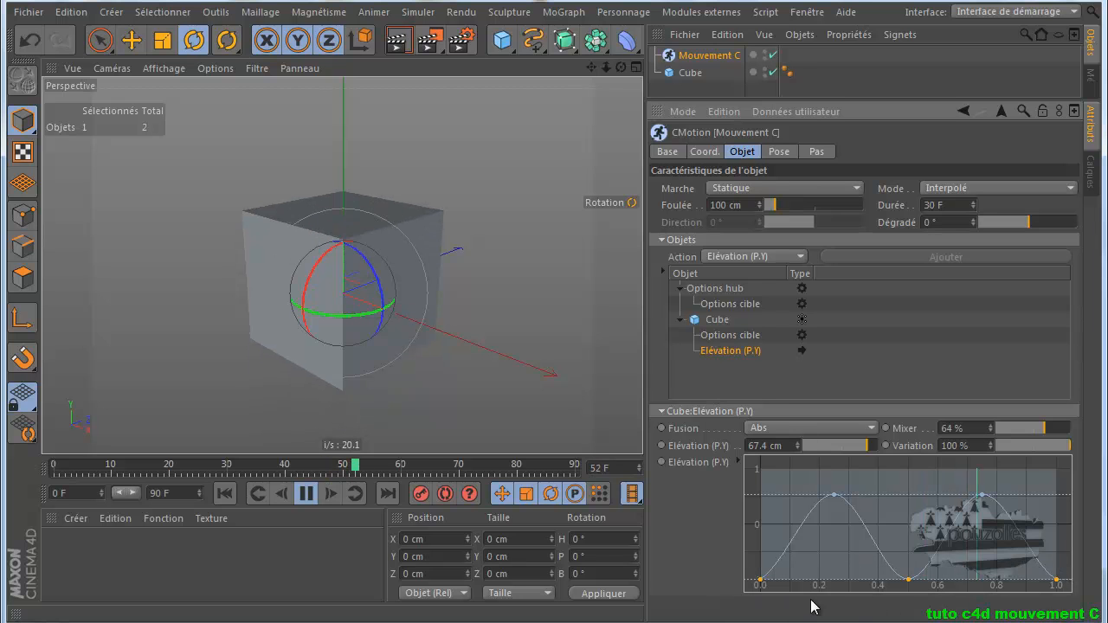
drag(911, 585, 910, 557)
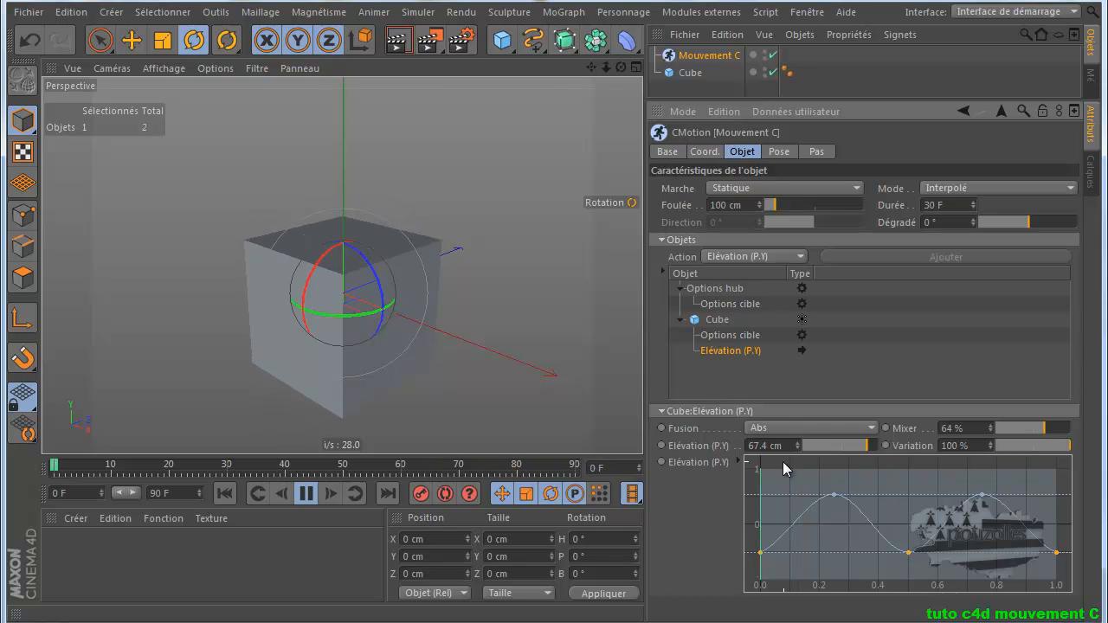
click(1044, 445)
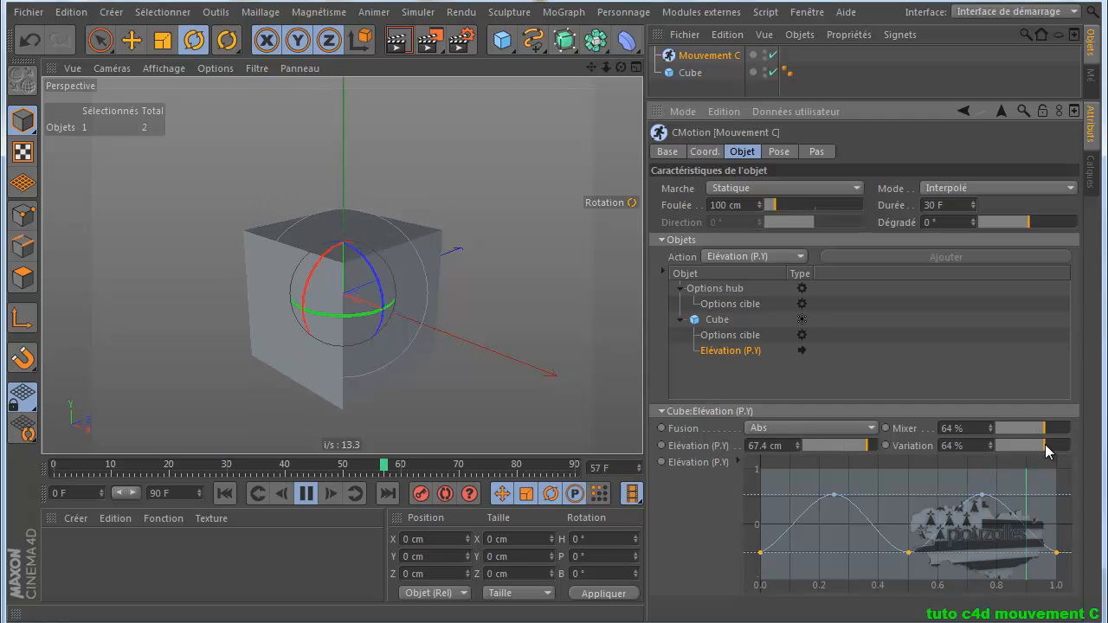
Step: Add a Poussée (P.Z) action to the cube in the Mouvement C object
click(735, 254)
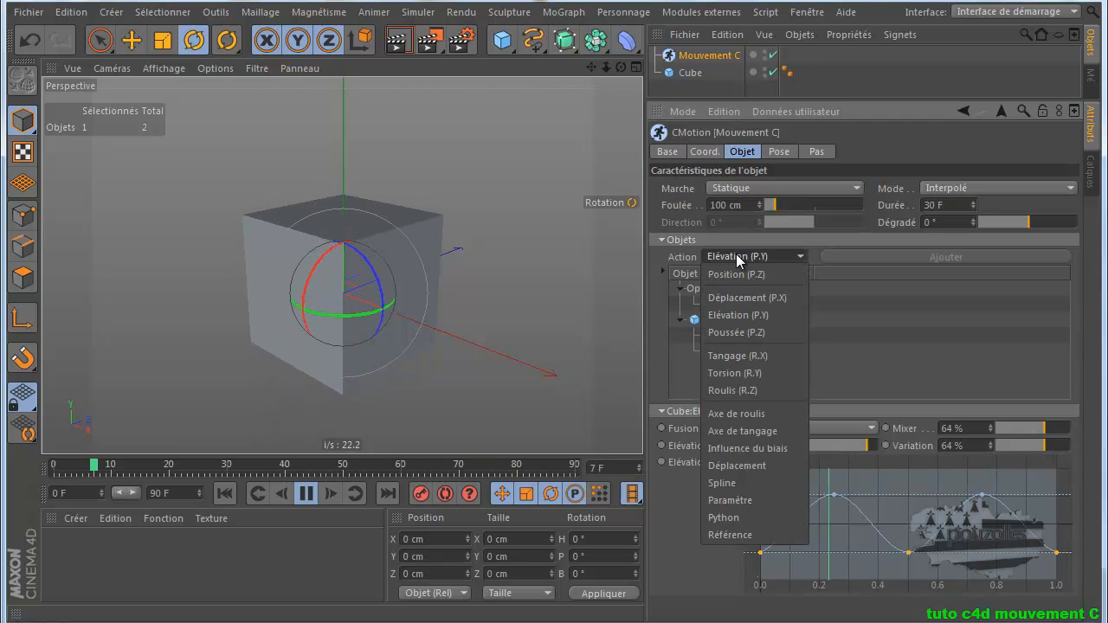
click(724, 331)
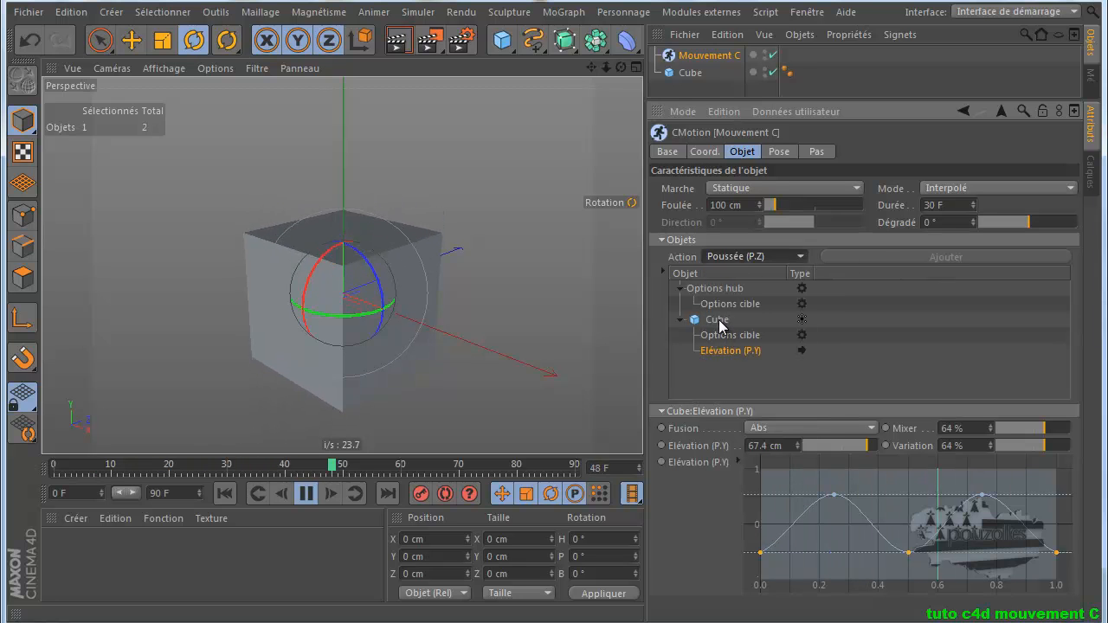
click(719, 319)
click(920, 255)
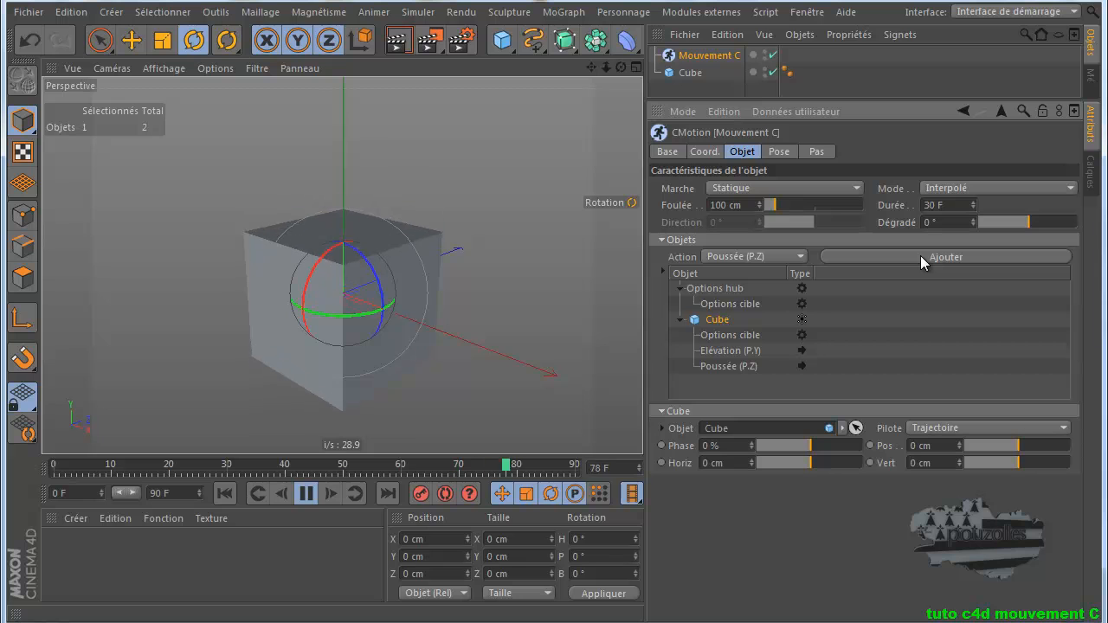
Step: Add a point at the middle of the Poussée (P.Z) curve, raise it to about 0.8, and set Poussée to about 39.6 cm
click(723, 366)
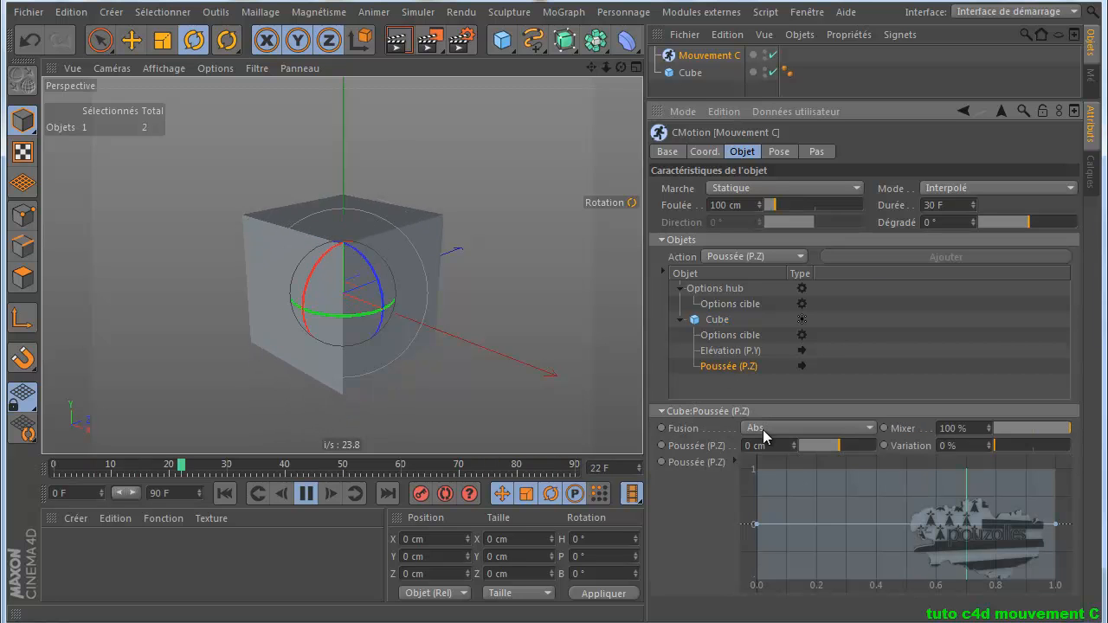
ctrl+click(909, 526)
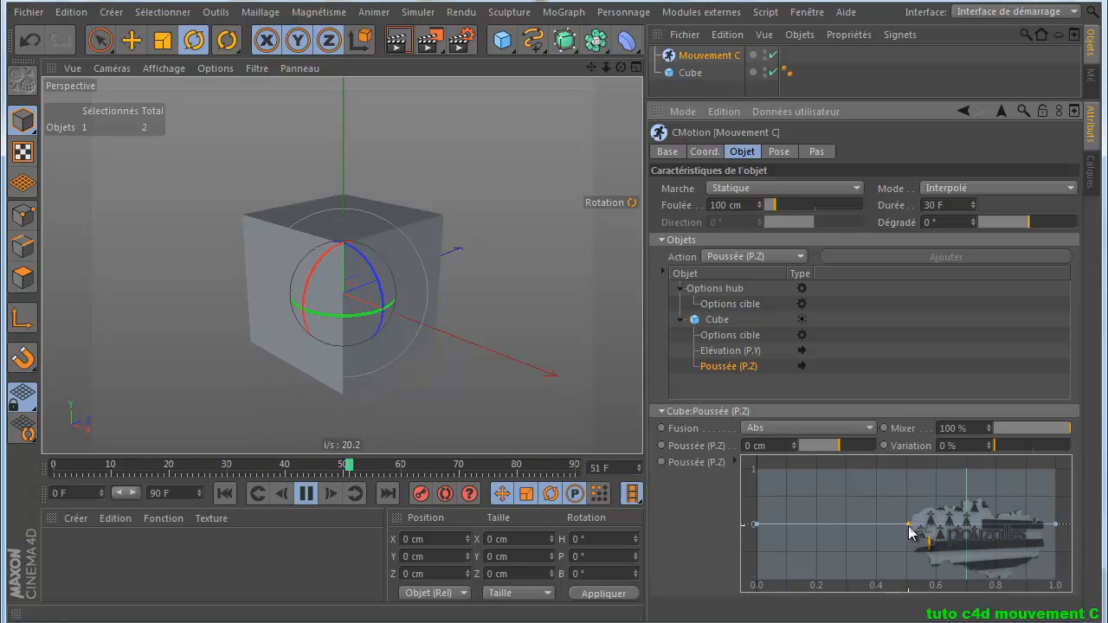
drag(908, 526, 905, 485)
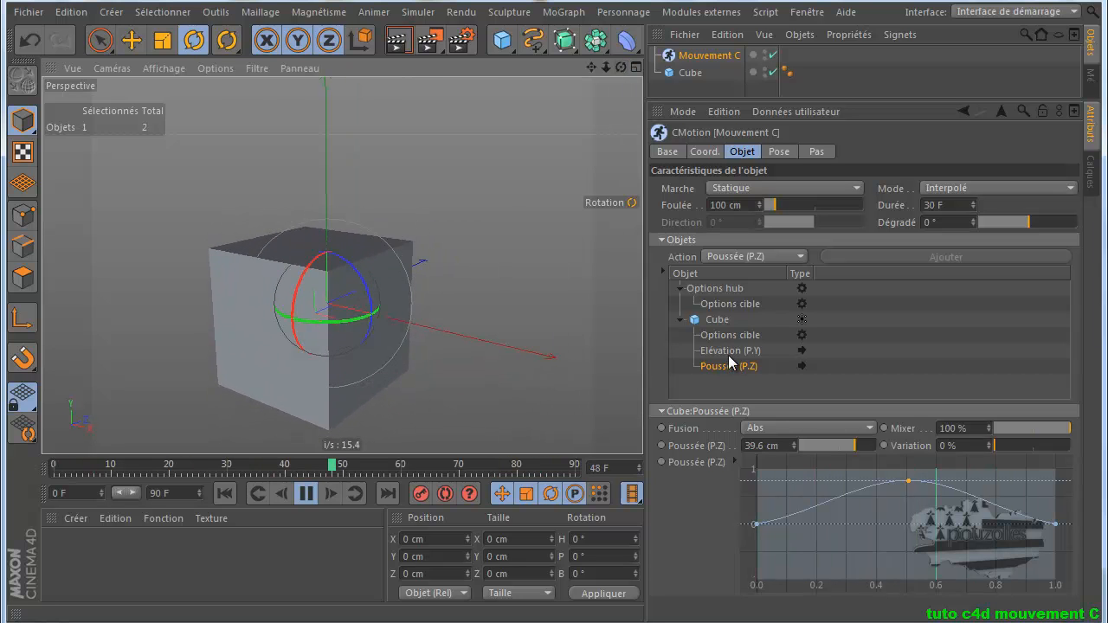
Step: Set the elevation value of the cube's Elévation (P.Y) action to 0 cm
click(731, 352)
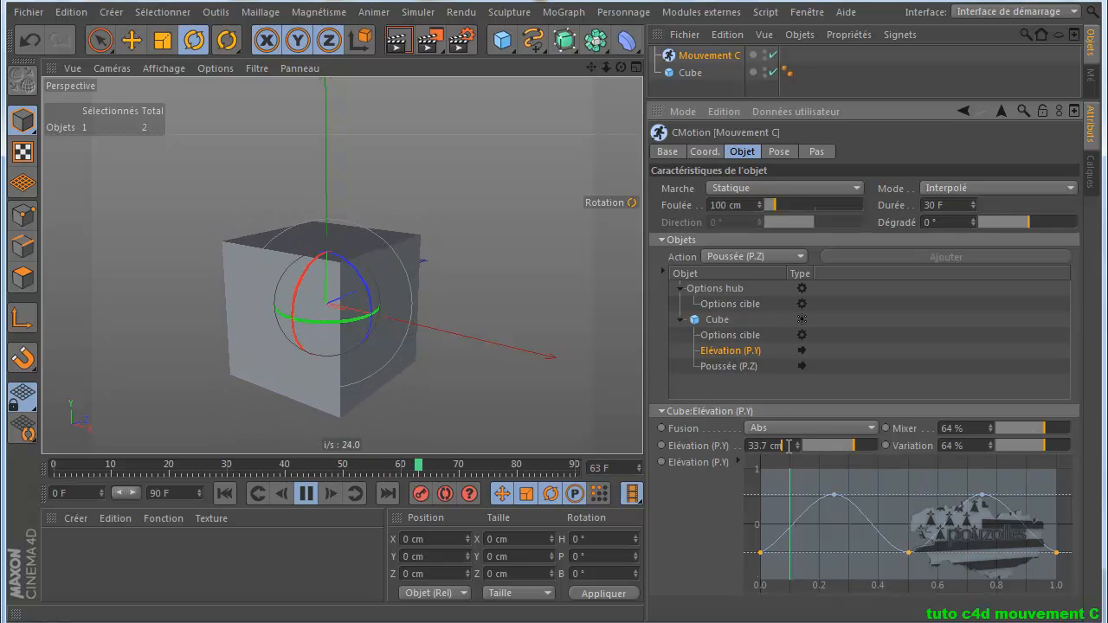
text(0)
key(Return)
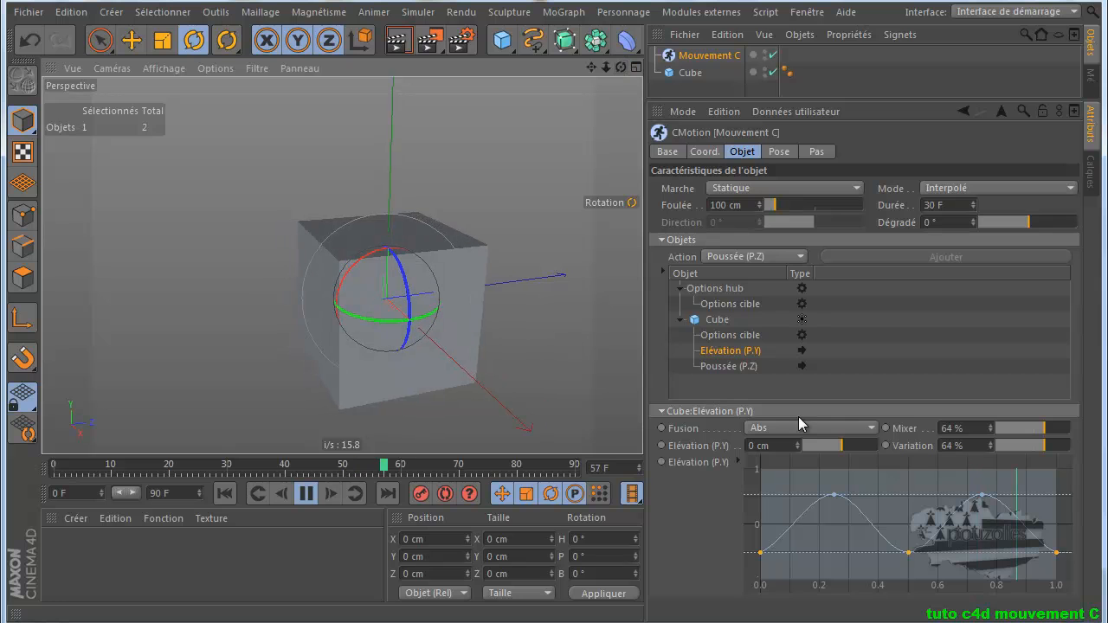
Step: Widen the Poussée (P.Z) curve by raising its middle point to nearly 1 and lowering both end points to about -1
click(730, 366)
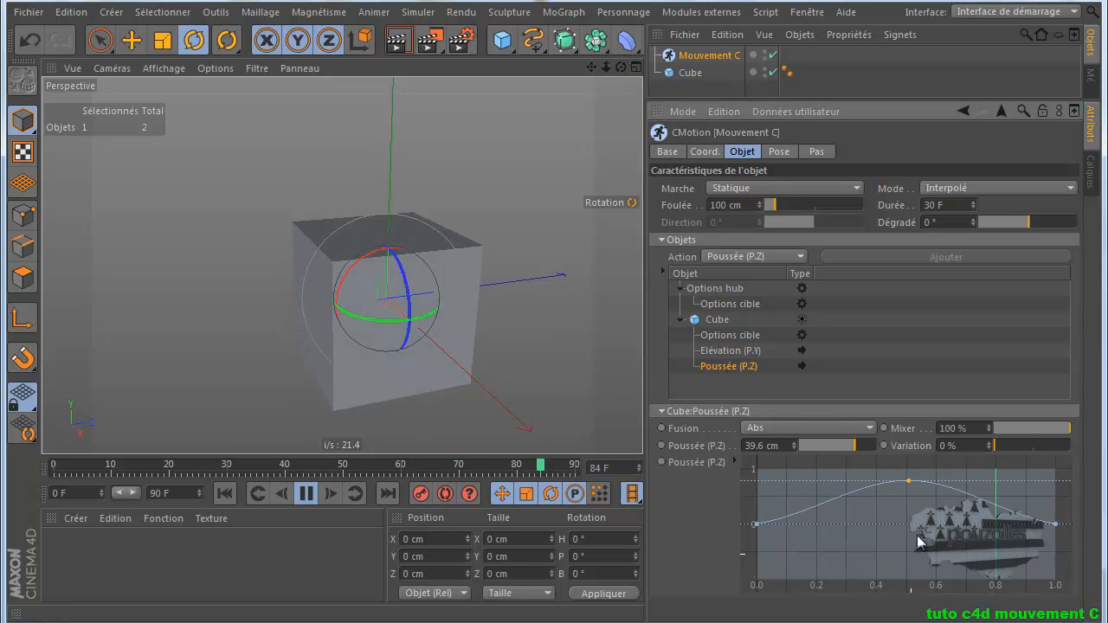
drag(907, 482, 910, 474)
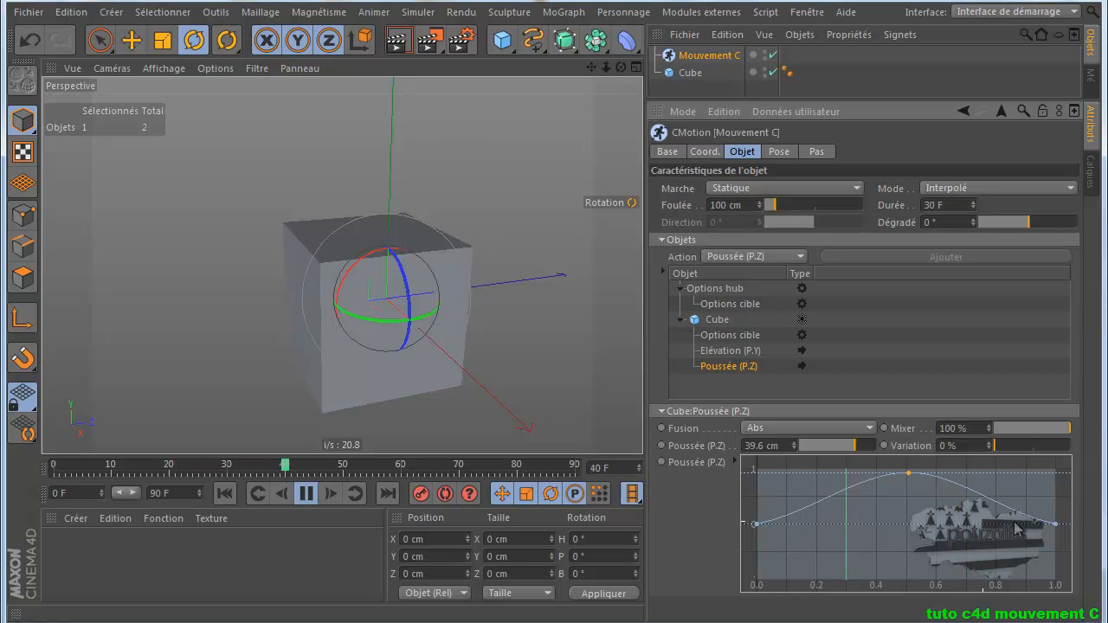
drag(806, 543, 742, 543)
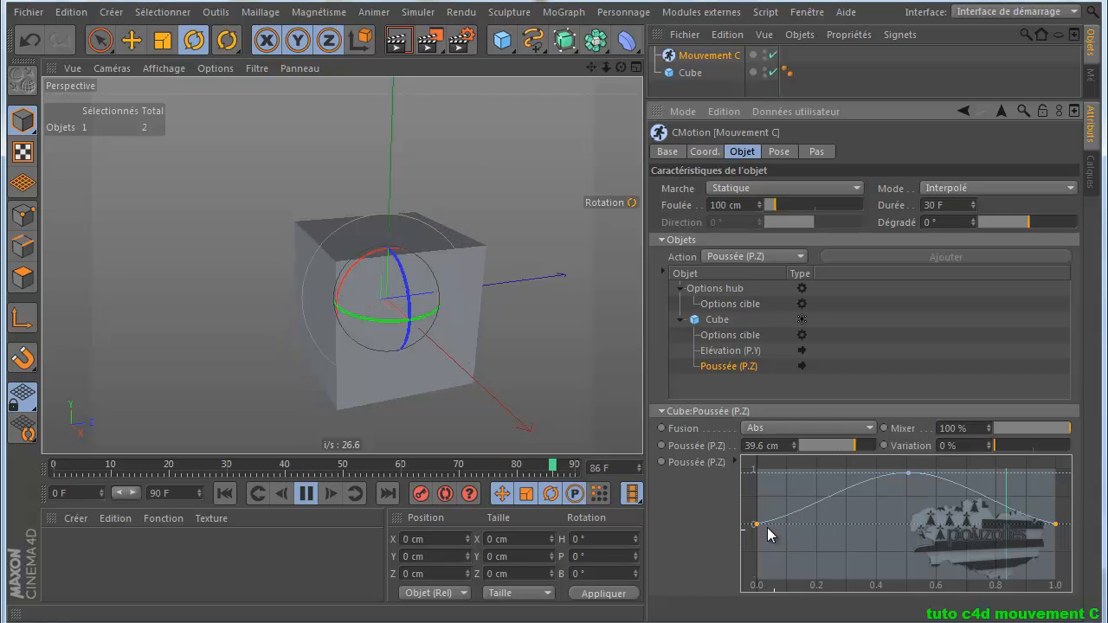
drag(773, 529, 761, 586)
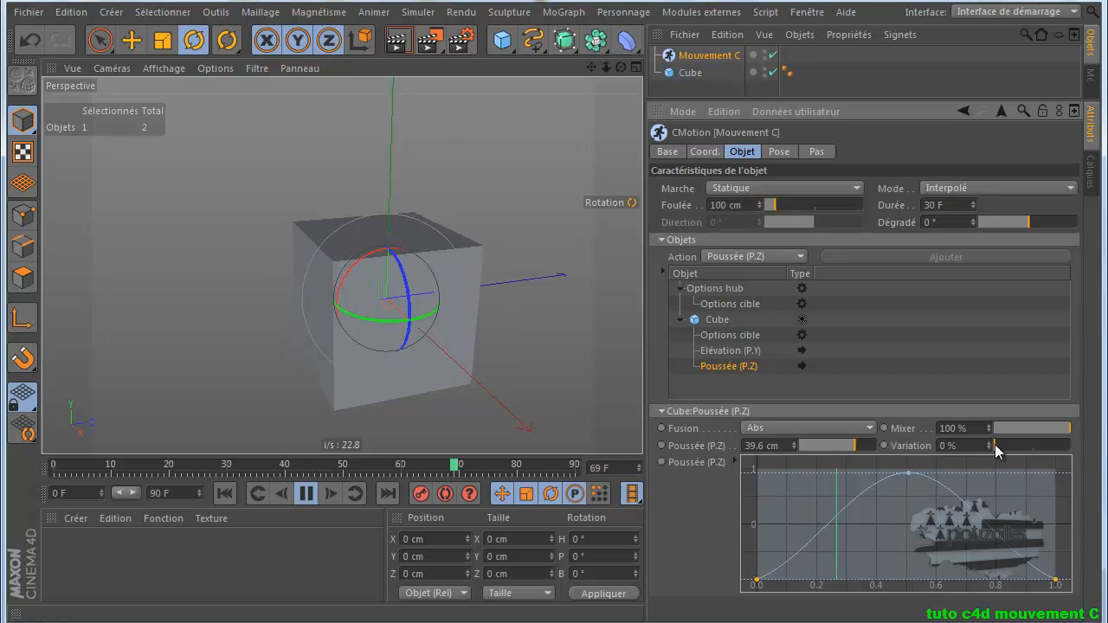
Step: Try a Variation of 100 % on Poussée (P.Z), return it to 0 %, and set Mixer to 72 % and Poussée to about 87.9 cm
drag(995, 447, 1032, 450)
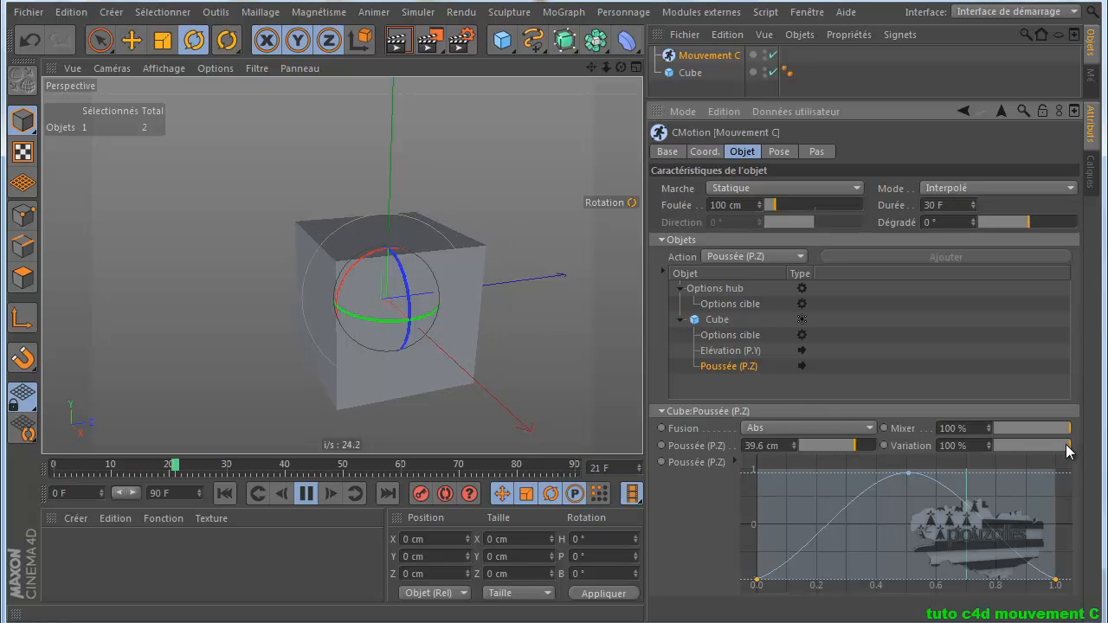
drag(1070, 445, 998, 445)
mouse_move(1070, 428)
mouse_down()
mouse_move(994, 428)
mouse_move(1055, 433)
mouse_up()
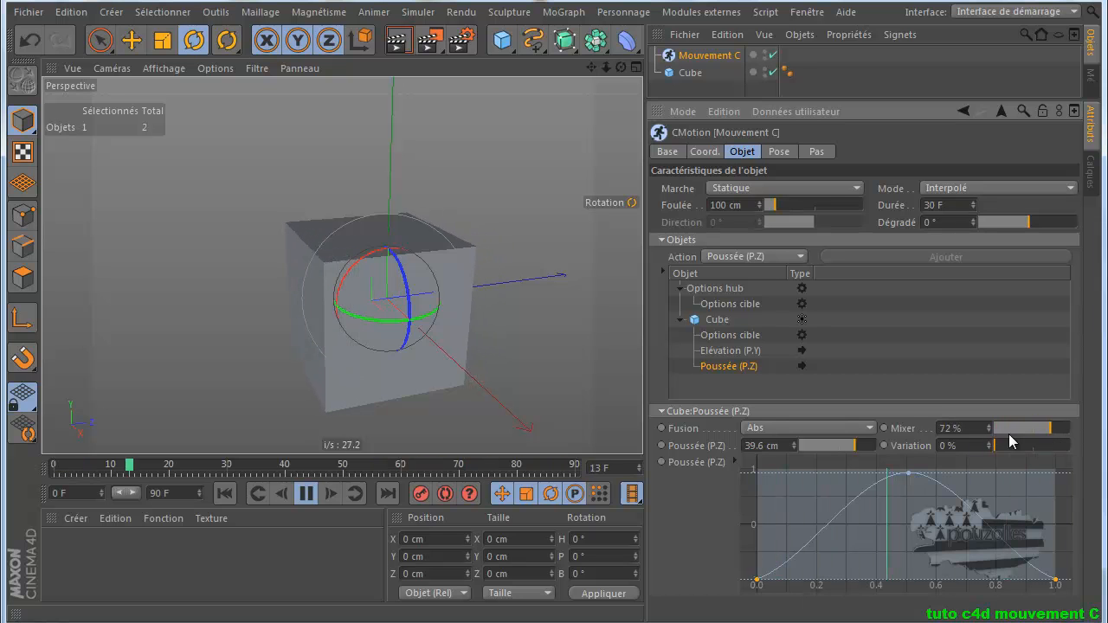
drag(852, 452, 876, 454)
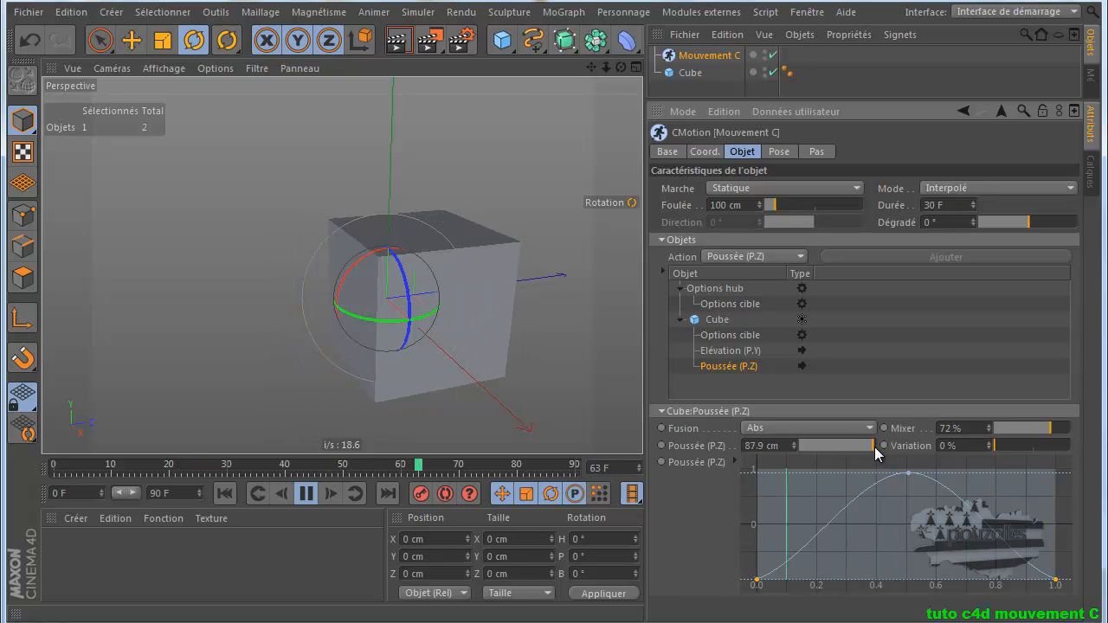
Step: Add a Roulis (R.Z) action to the cube in the Mouvement C object
click(749, 257)
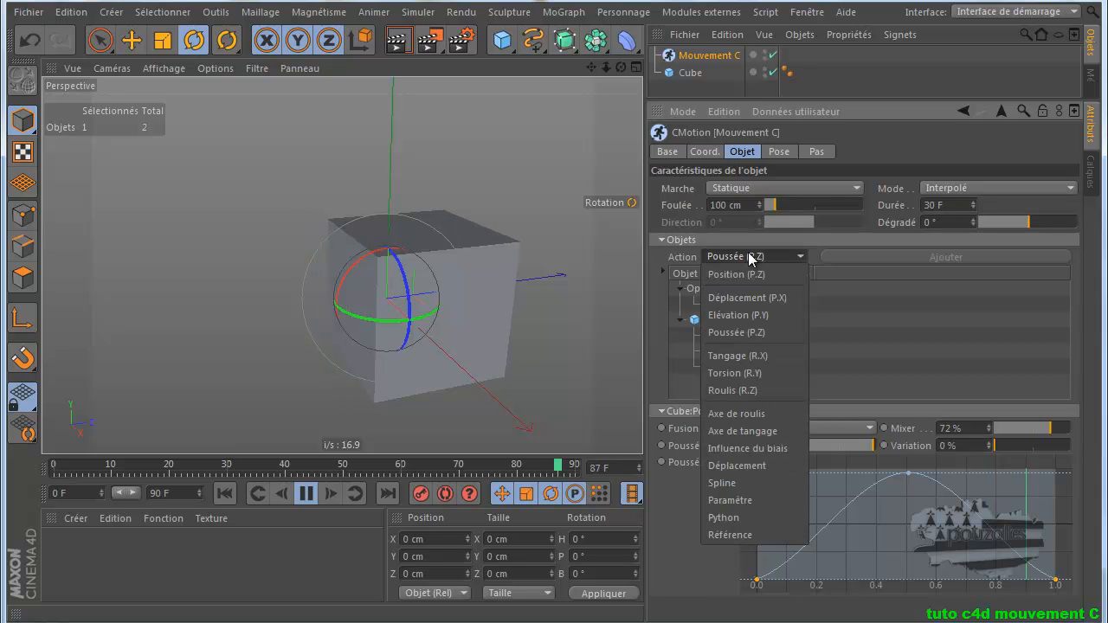
click(732, 390)
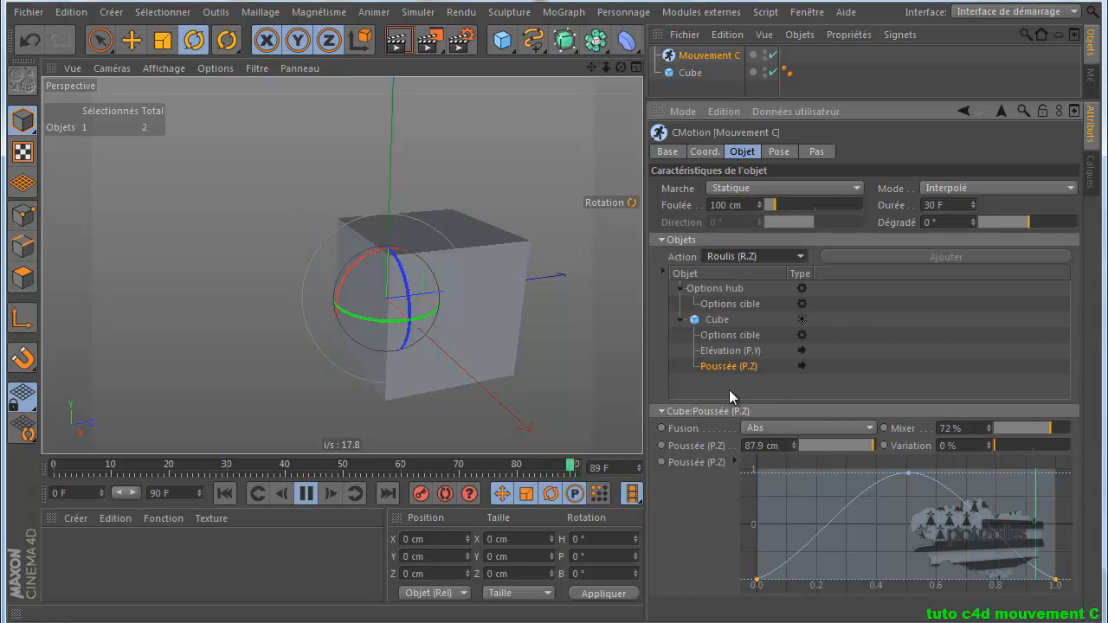
click(716, 319)
click(931, 256)
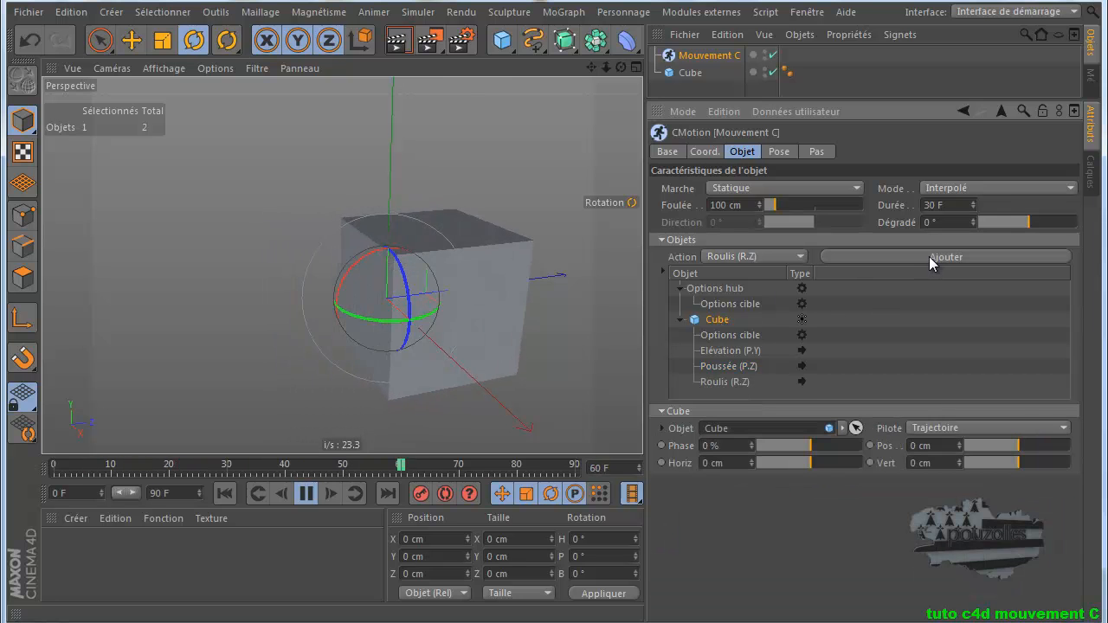
Step: Raise the elevation value of the cube's Elévation (P.Y) action to about 31.5 cm
click(727, 351)
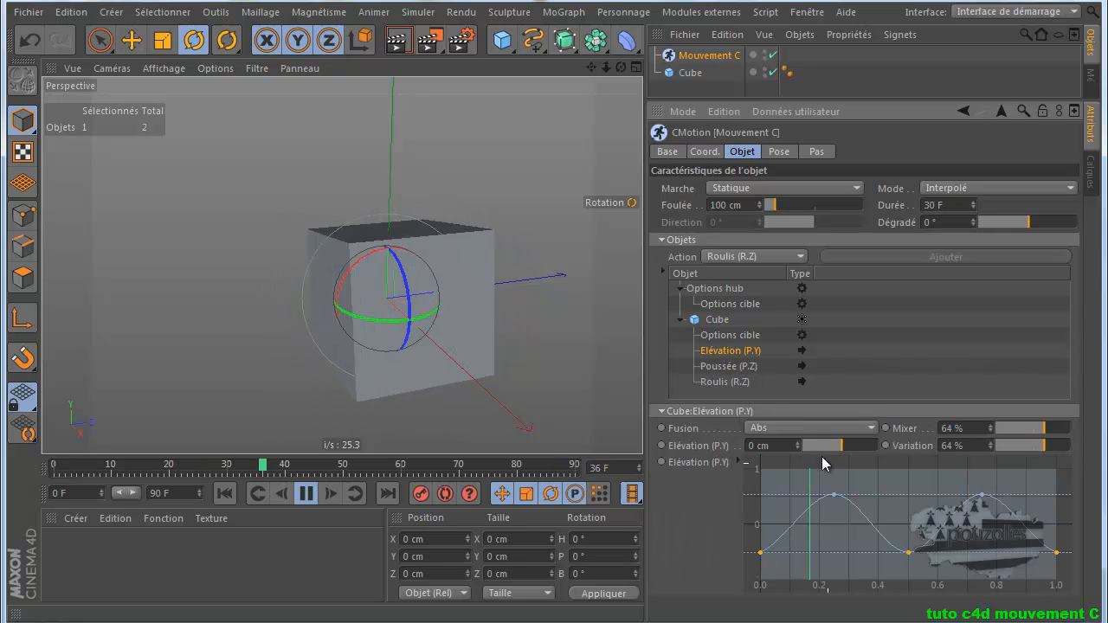
drag(837, 456, 855, 453)
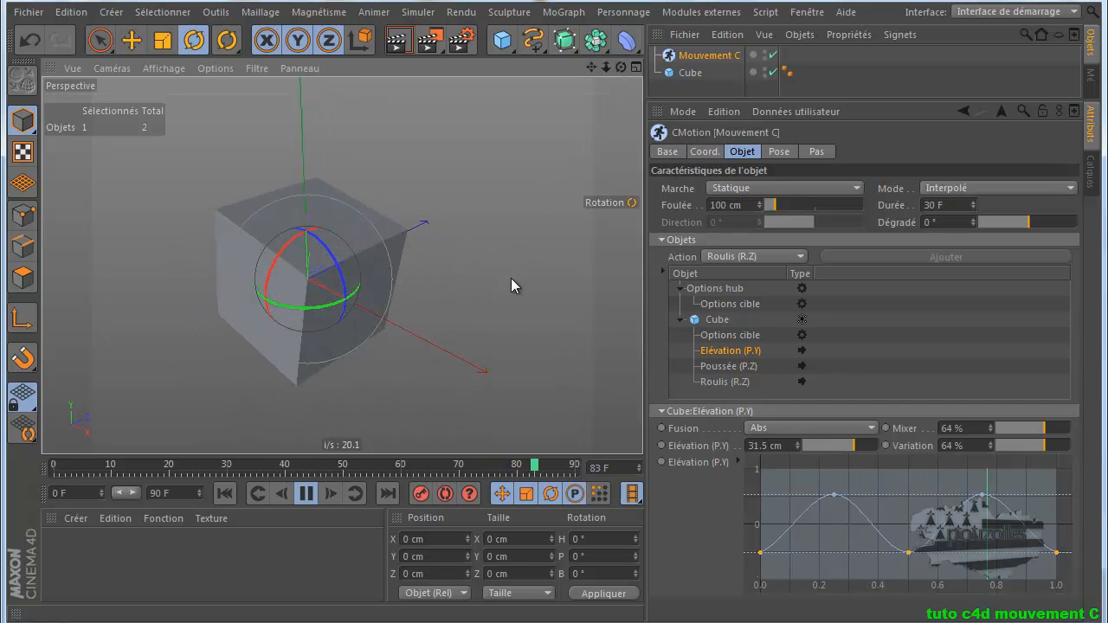
click(760, 257)
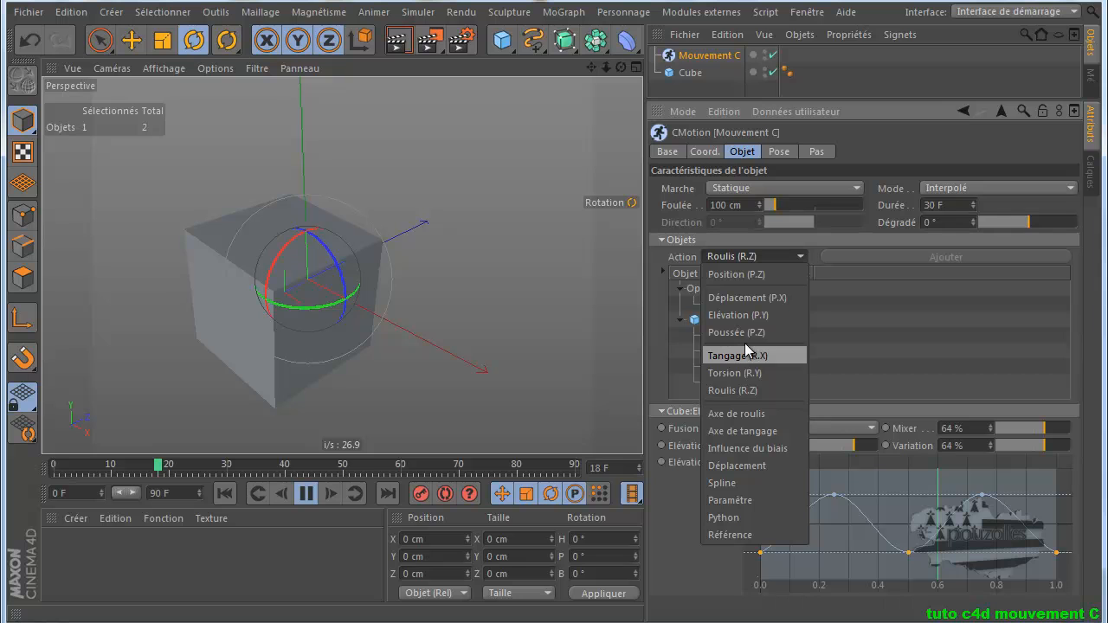
click(714, 591)
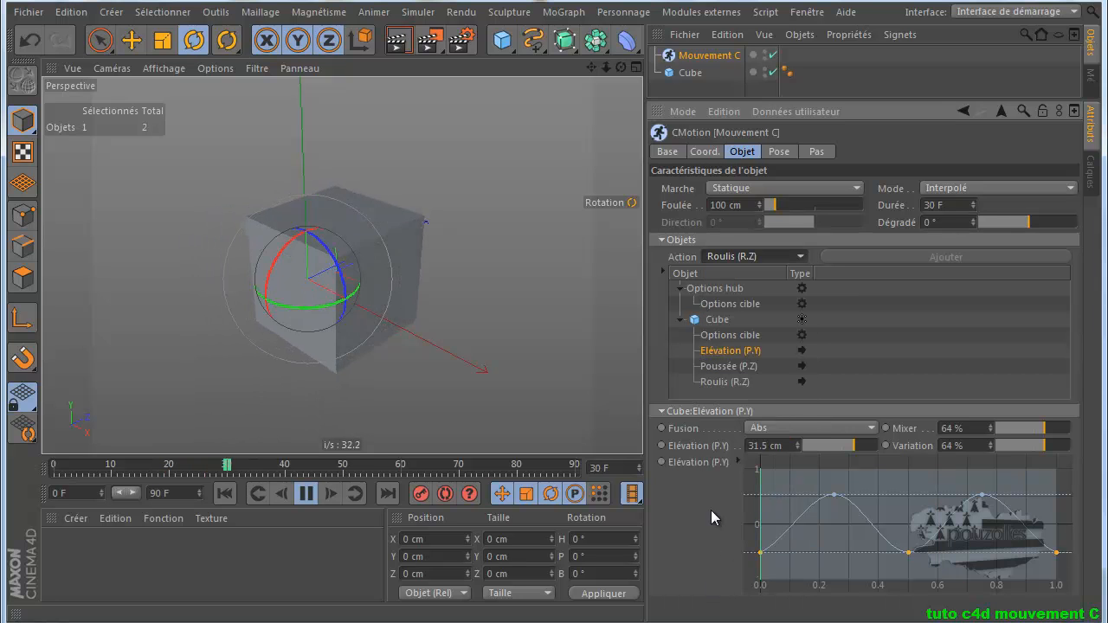